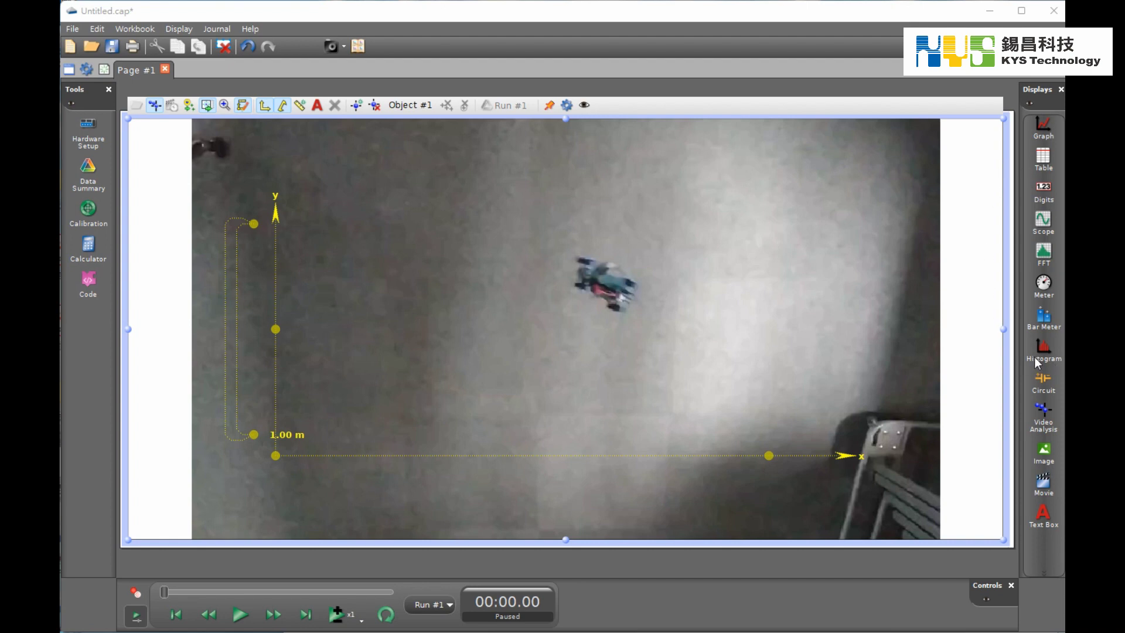
{"action": "double_click", "coordinate": [1044, 413]}
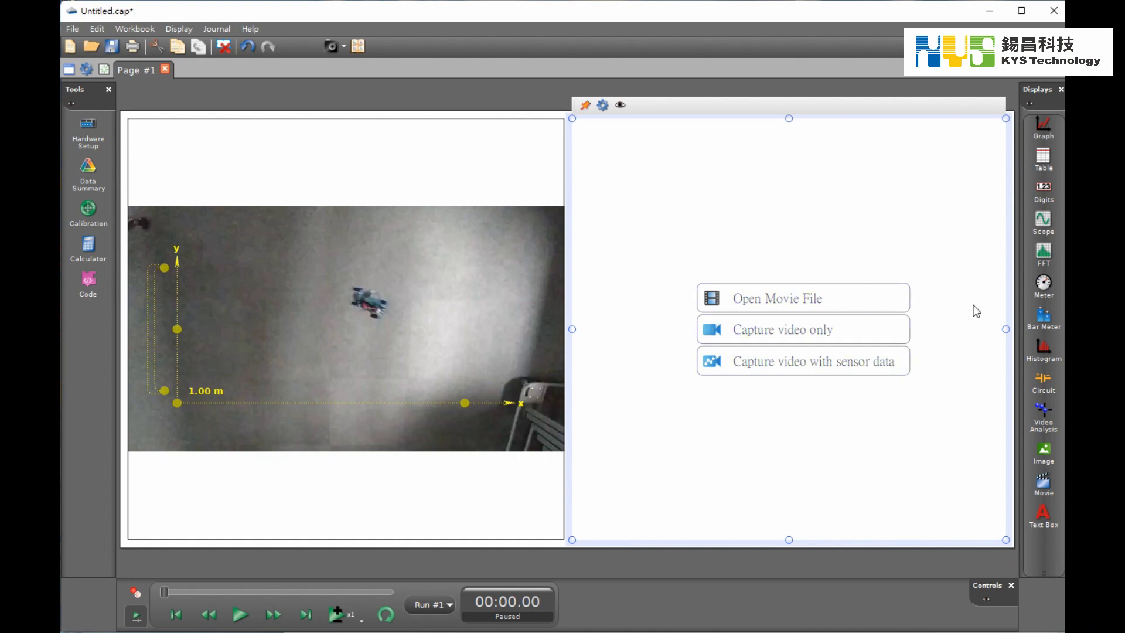
{"action": "right_click", "coordinate": [1015, 257]}
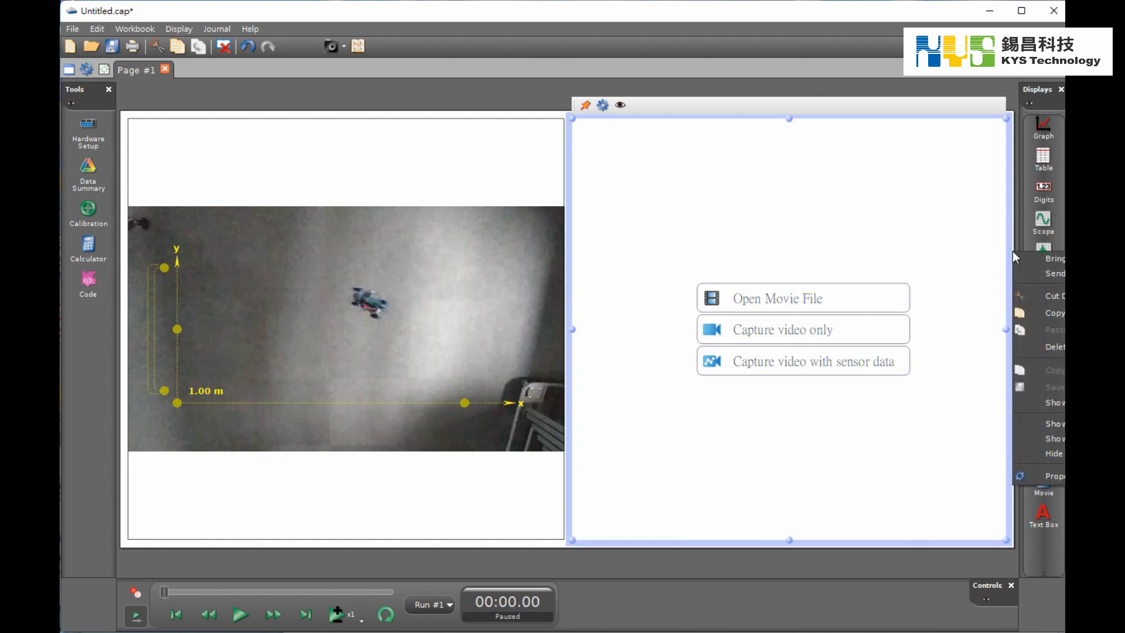
{"action": "left_click", "coordinate": [1043, 343]}
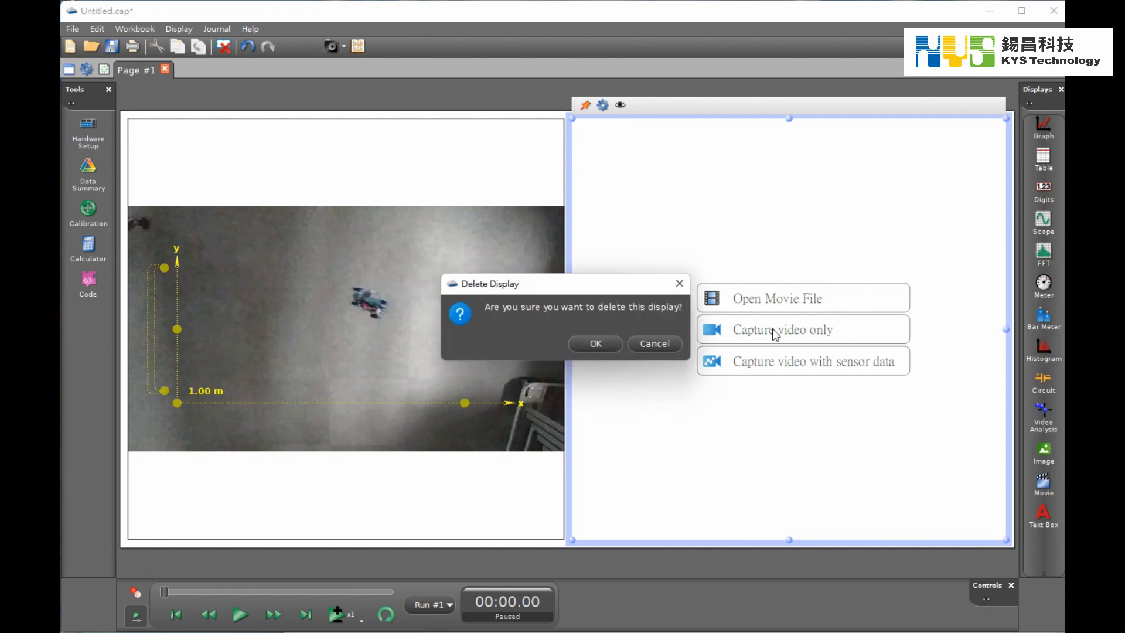
{"action": "left_click", "coordinate": [615, 348]}
{"action": "left_click", "coordinate": [561, 185]}
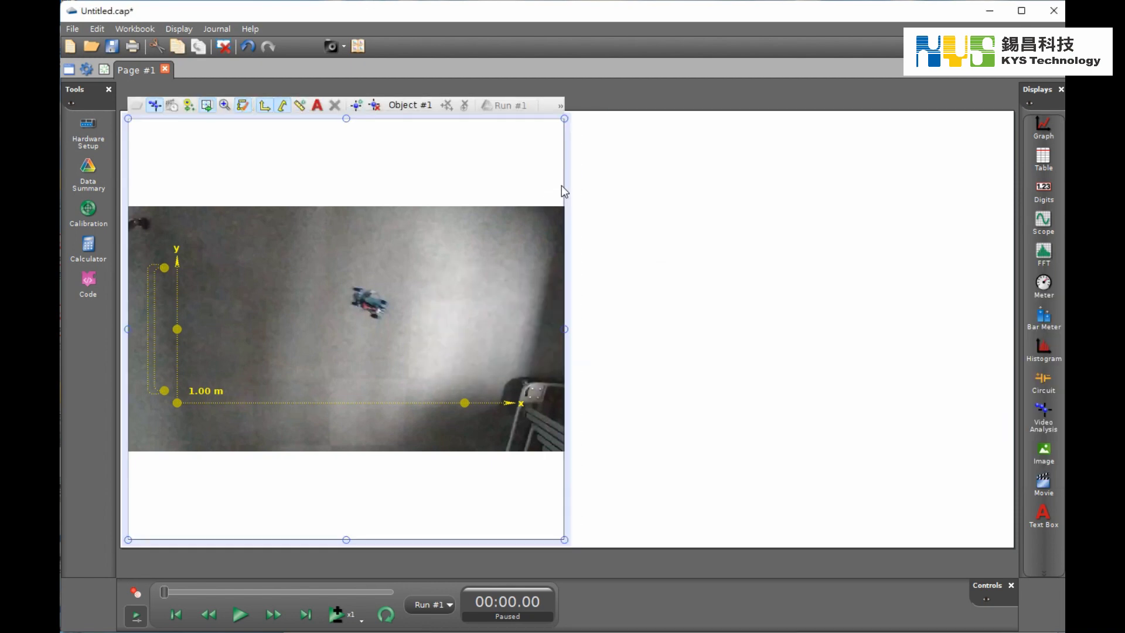
{"action": "left_click_drag", "start_coordinate": [564, 327], "coordinate": [1002, 358]}
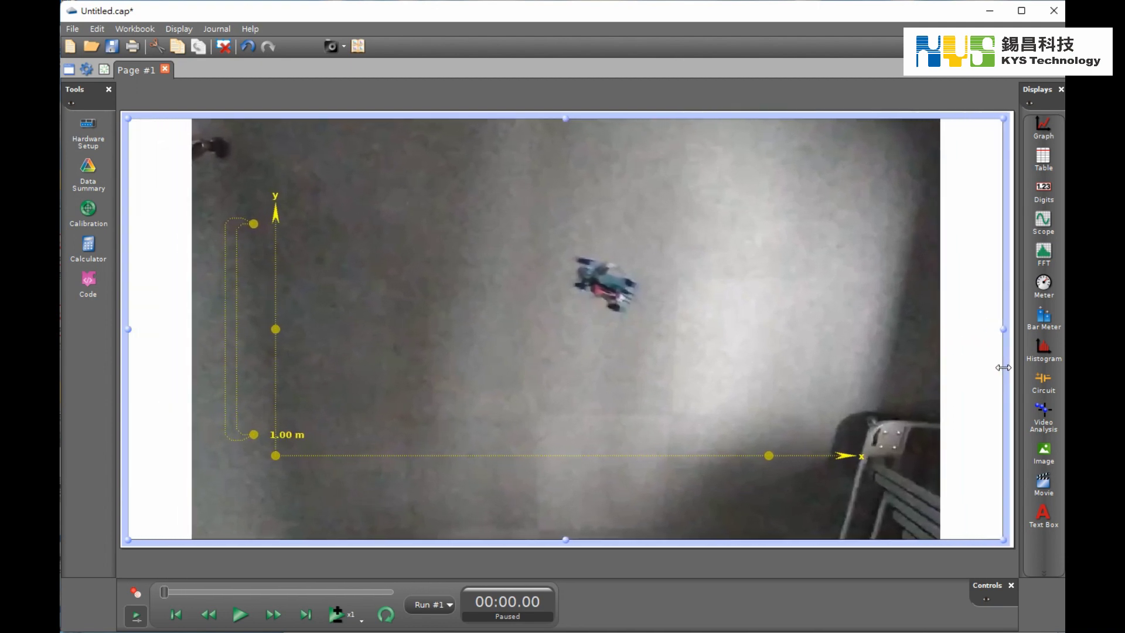
Step: Play the car video to preview its circular motion, and return to the first frame
{"action": "left_click", "coordinate": [236, 615]}
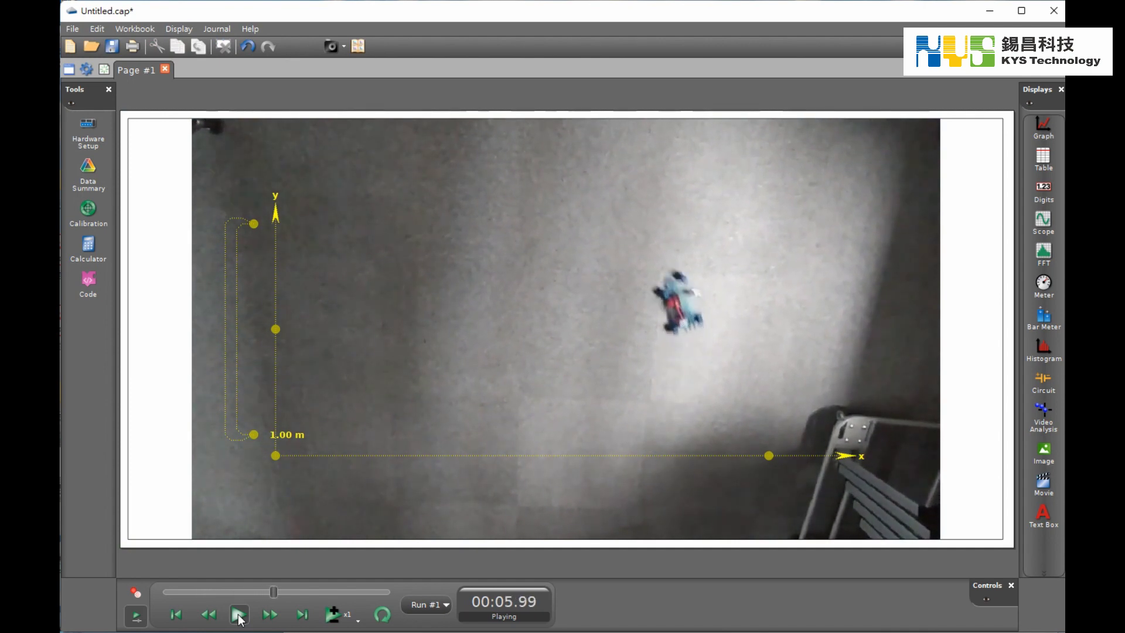
{"action": "left_click", "coordinate": [238, 615]}
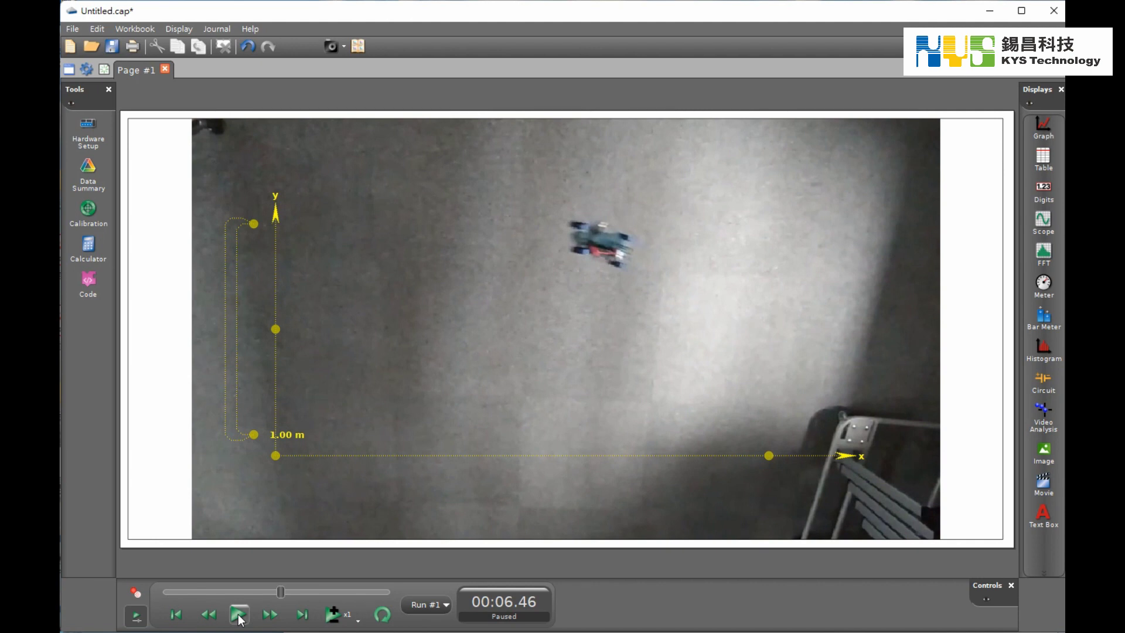
{"action": "left_click", "coordinate": [177, 615]}
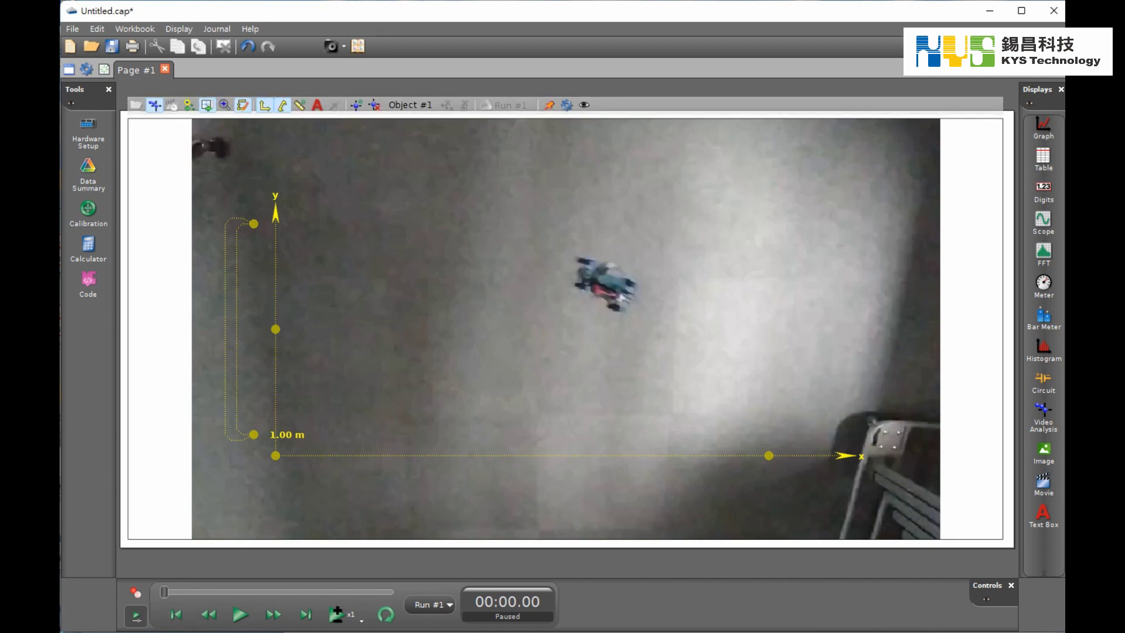
Step: Move the coordinate system's origin to the lower-left corner area of the video image
{"action": "mouse_move", "coordinate": [314, 212]}
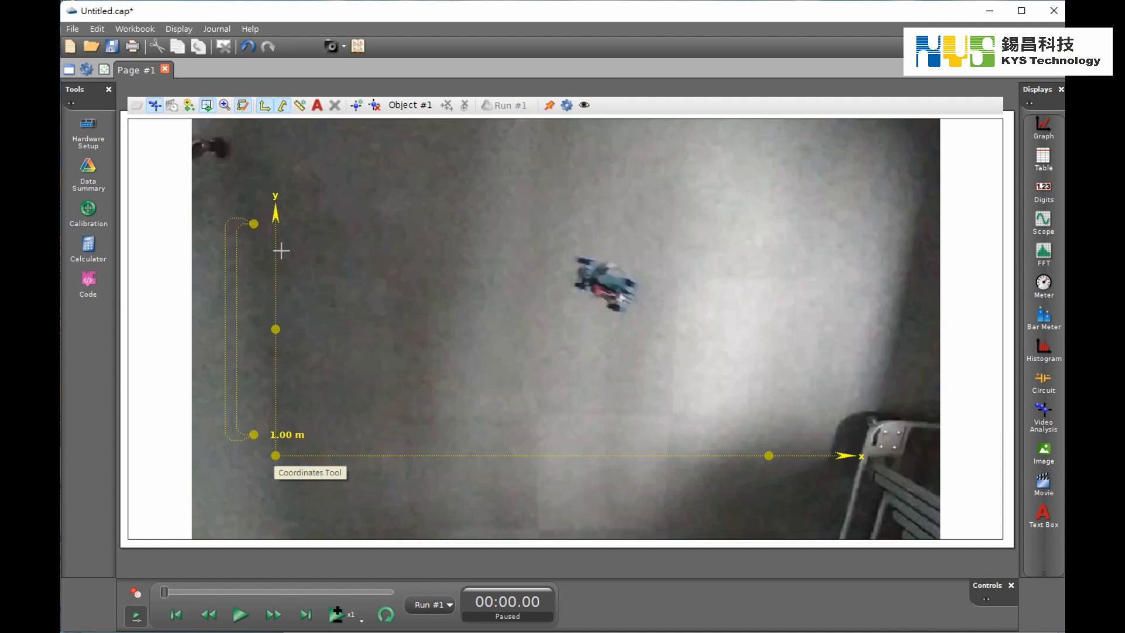
{"action": "left_click", "coordinate": [276, 456]}
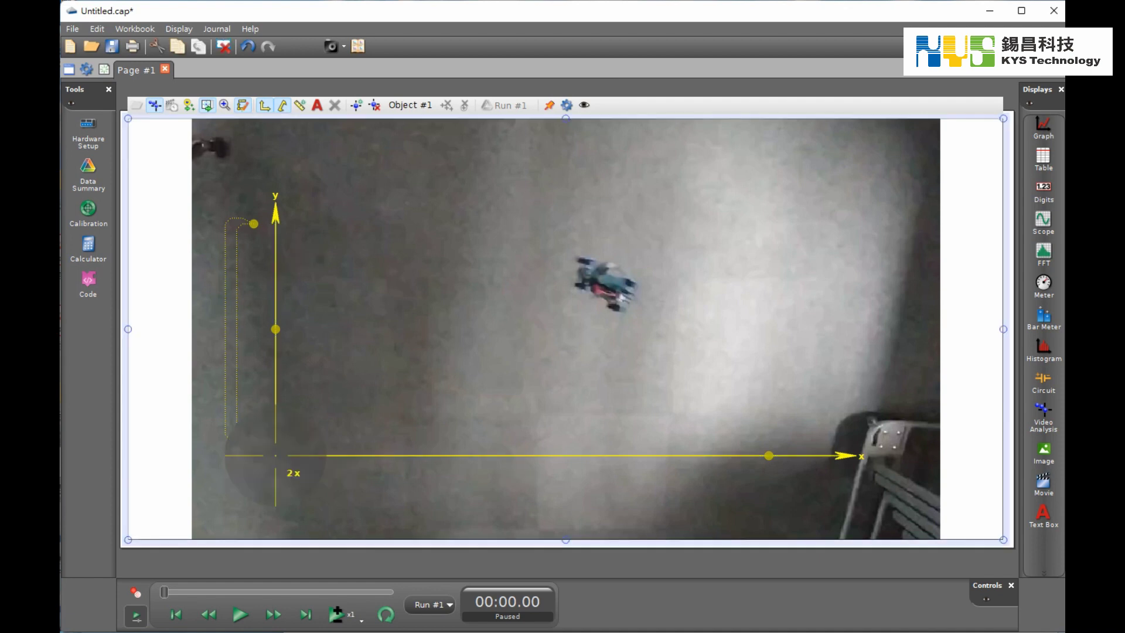
{"action": "left_click_drag", "start_coordinate": [275, 455], "coordinate": [214, 508]}
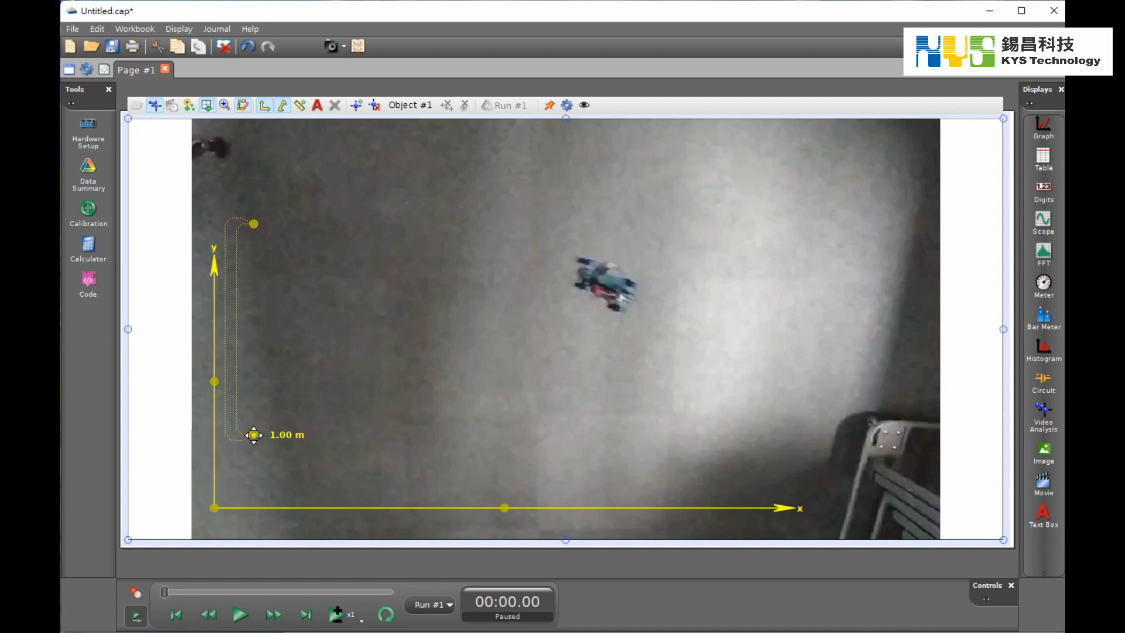
Step: Fit the calibration tool's two ends to the car's length and set its real length to 0.17 m
{"action": "left_click_drag", "start_coordinate": [254, 434], "coordinate": [483, 388]}
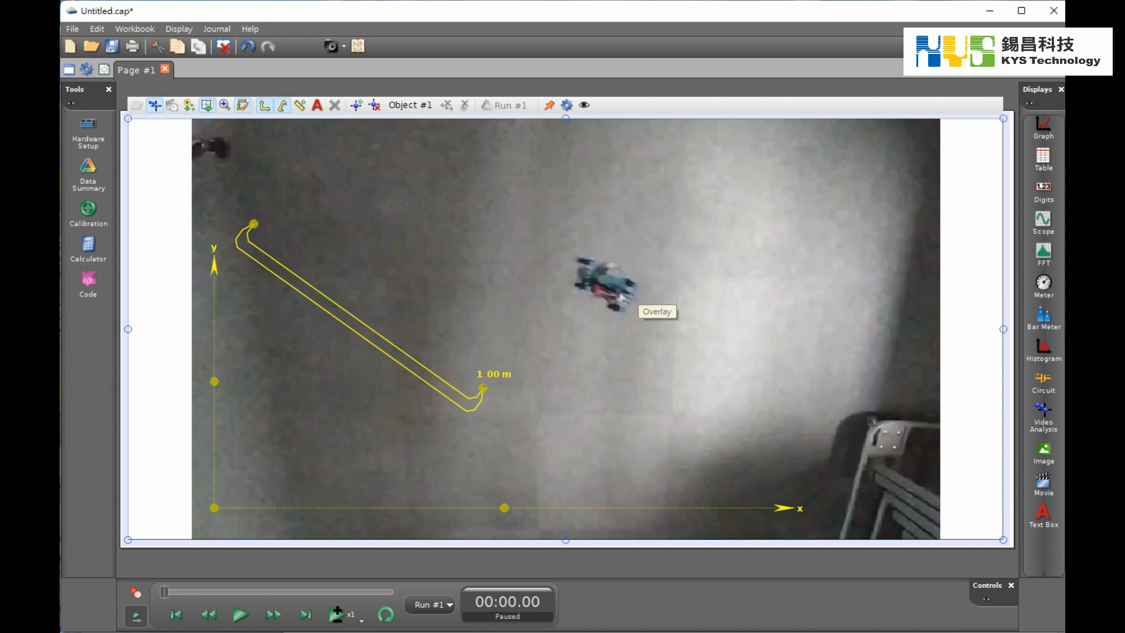
{"action": "left_click_drag", "start_coordinate": [483, 388], "coordinate": [635, 297]}
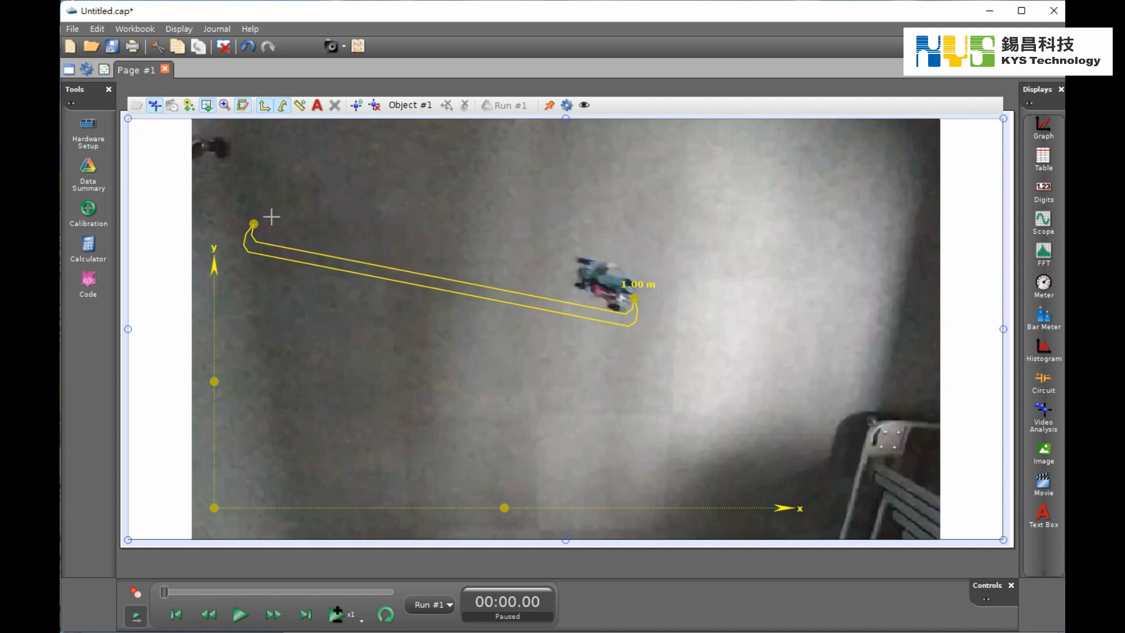
{"action": "left_click_drag", "start_coordinate": [253, 224], "coordinate": [578, 271]}
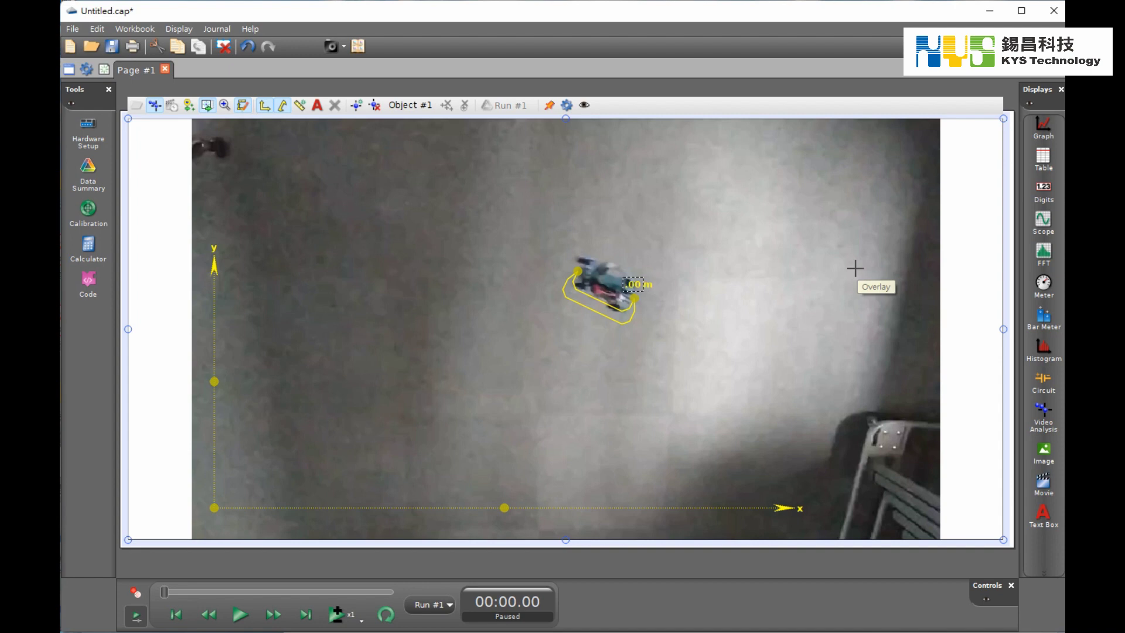
{"action": "type", "text": "0.17"}
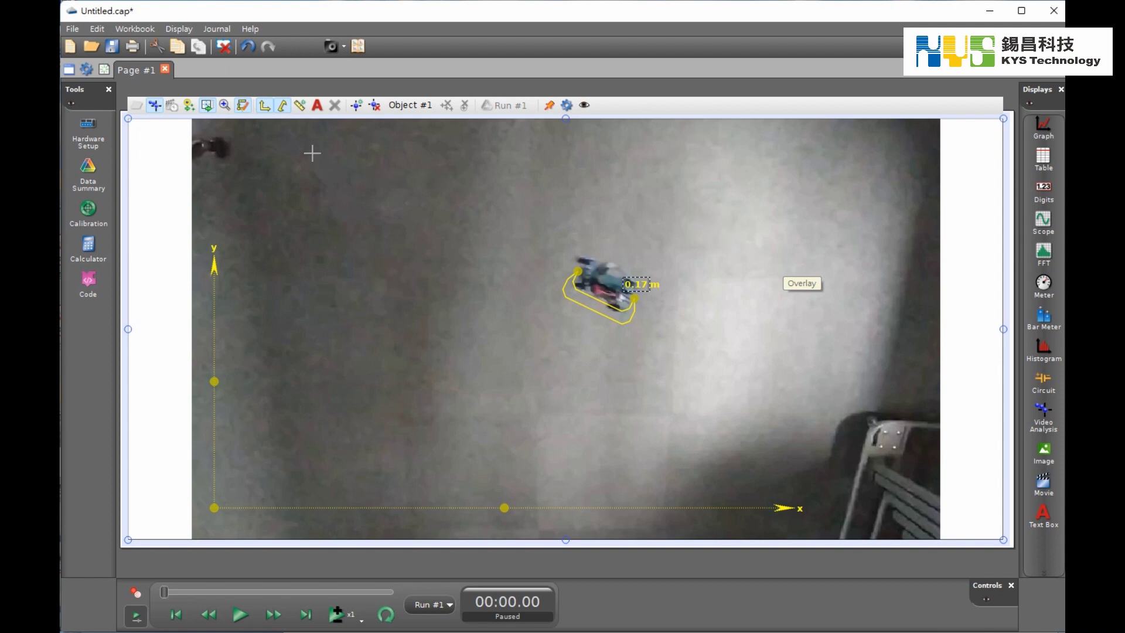
Step: Hide the coordinate axes and calibration tool, and mark the car's red part as Object #1 in the first video frames
{"action": "left_click", "coordinate": [262, 108]}
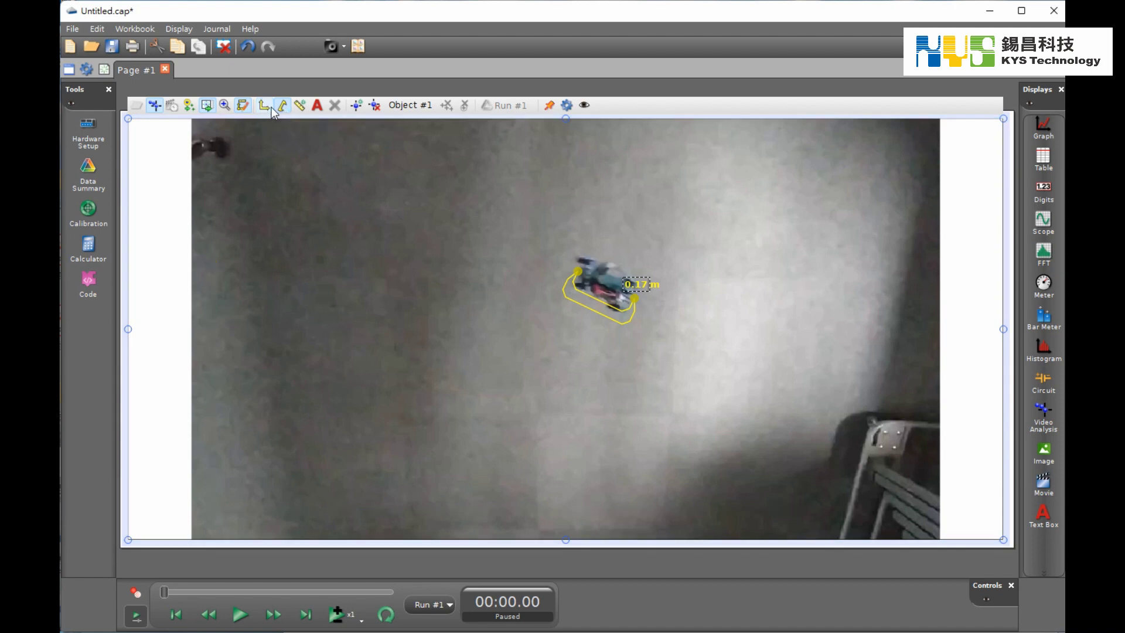
{"action": "left_click", "coordinate": [282, 106]}
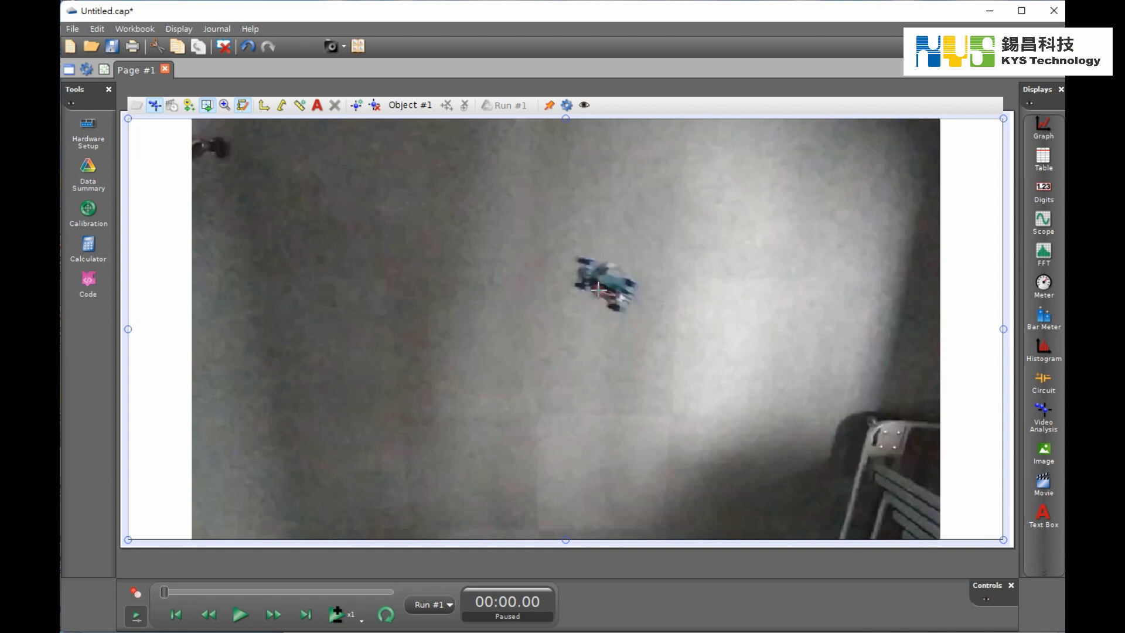
{"action": "left_click", "coordinate": [597, 290]}
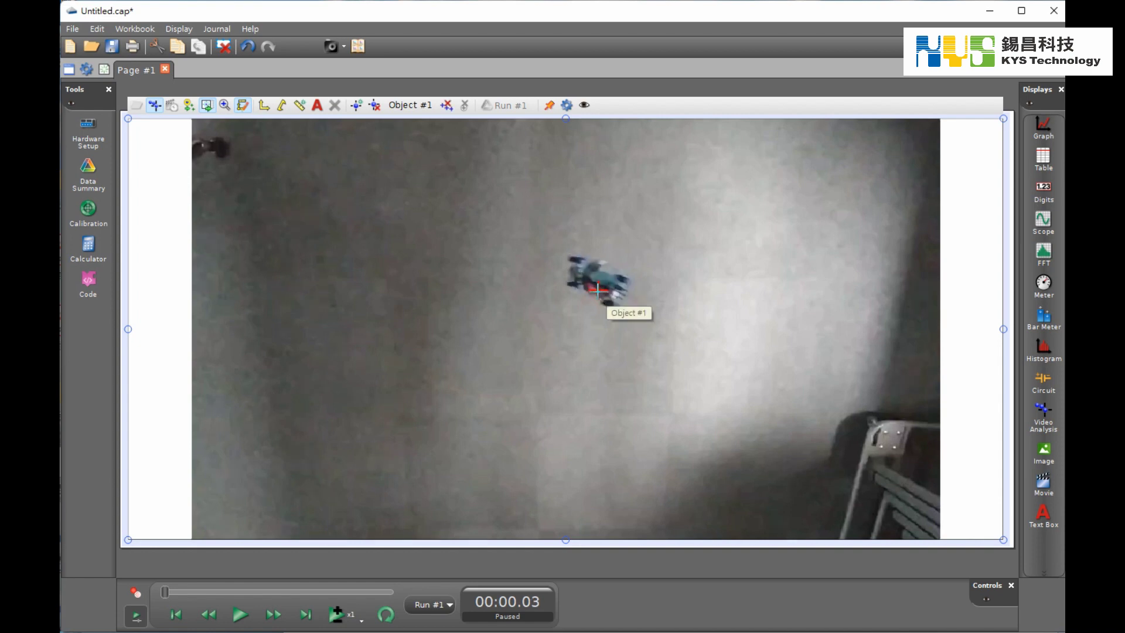
{"action": "left_click", "coordinate": [592, 289]}
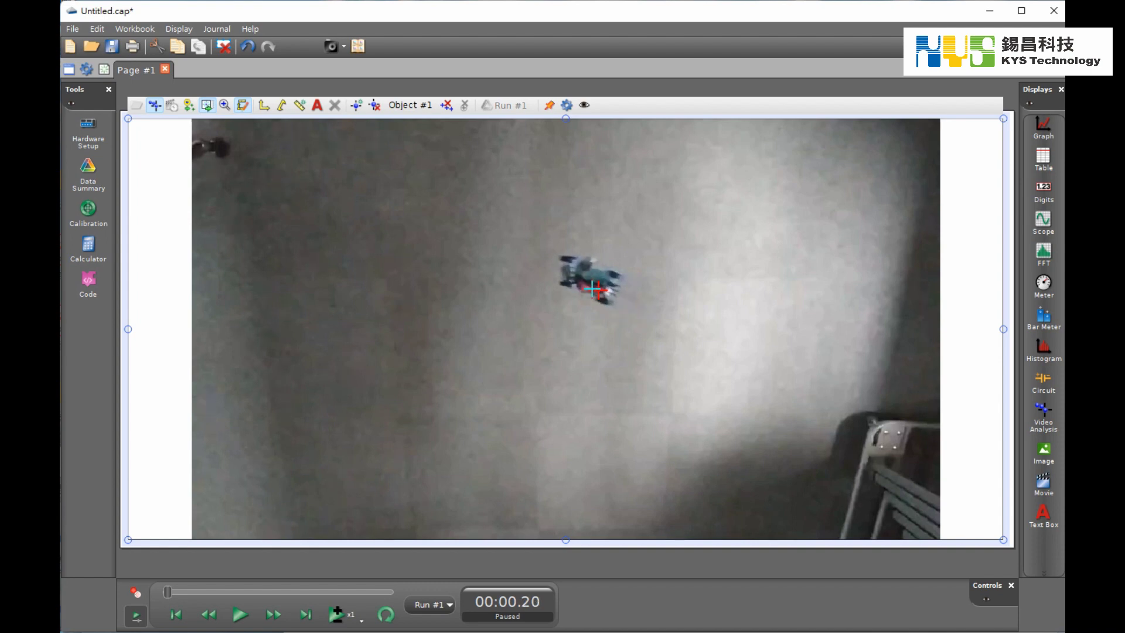
{"action": "left_click", "coordinate": [583, 284]}
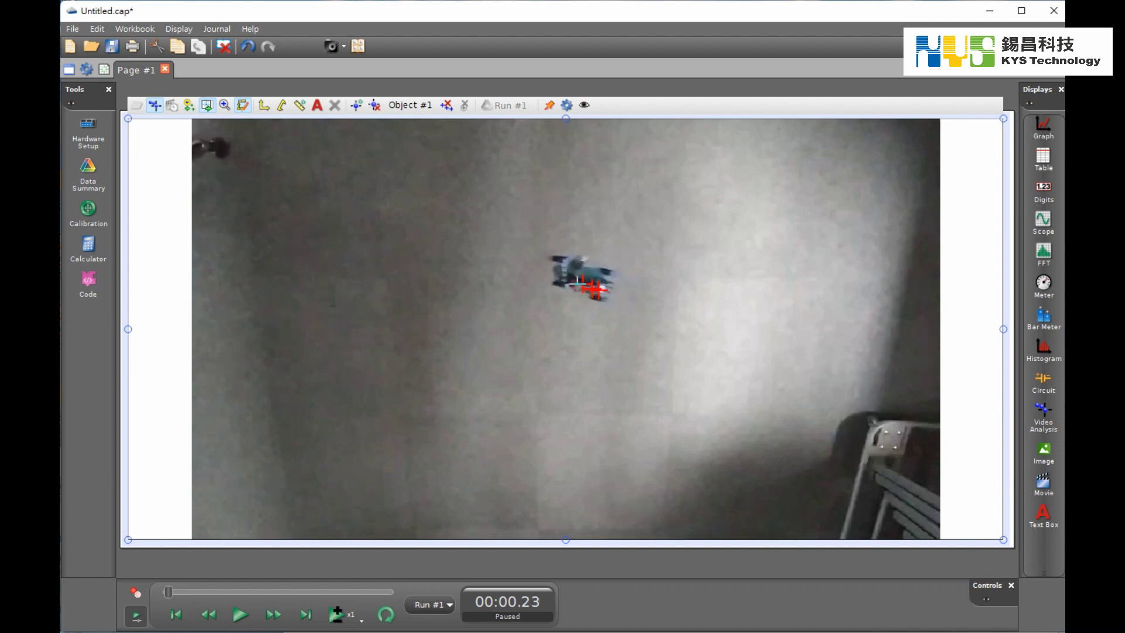
{"action": "left_click", "coordinate": [578, 283]}
{"action": "left_click", "coordinate": [571, 282]}
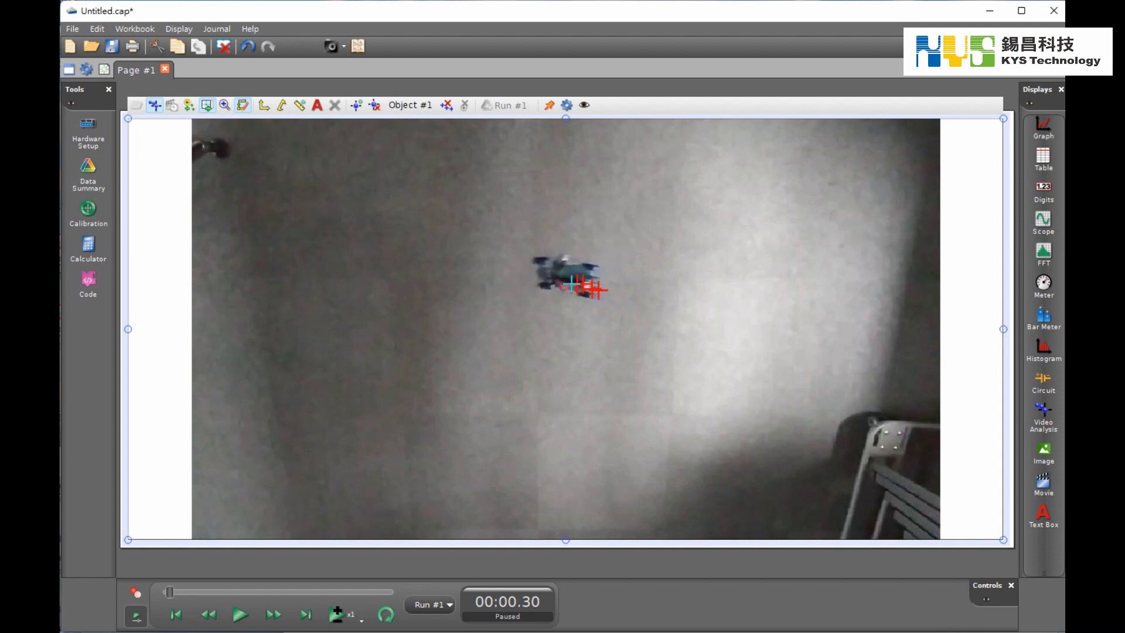
{"action": "left_click", "coordinate": [564, 283]}
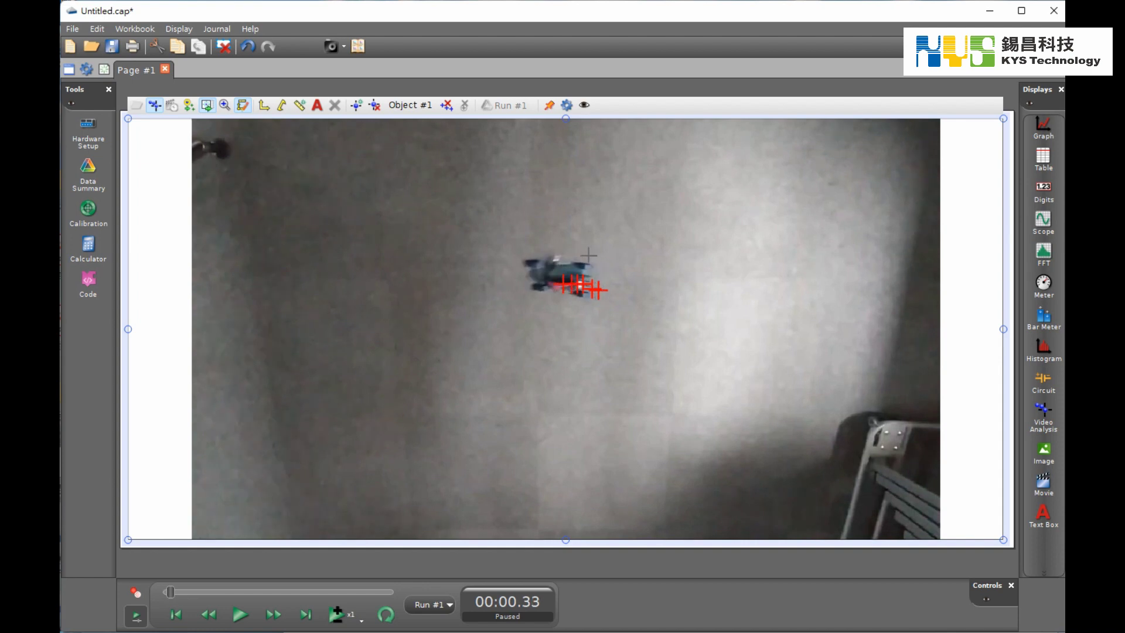
Step: Turn on the magnifier and continue marking the car's red part frame by frame until a full circle is traced
{"action": "left_click", "coordinate": [224, 105]}
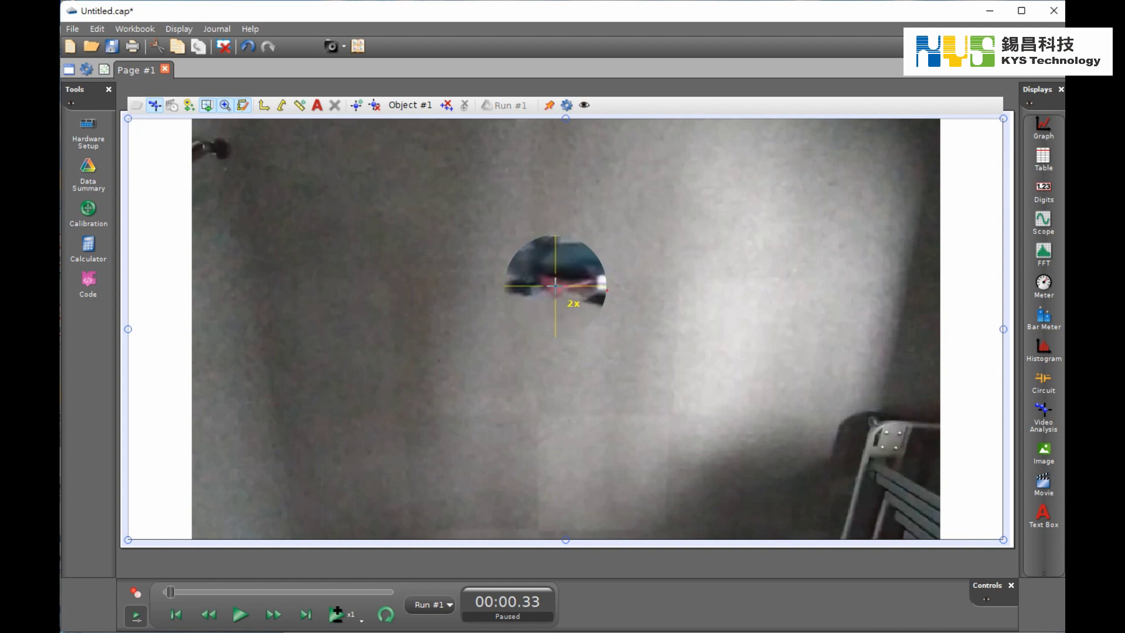
{"action": "left_click", "coordinate": [555, 285]}
{"action": "left_click", "coordinate": [548, 287]}
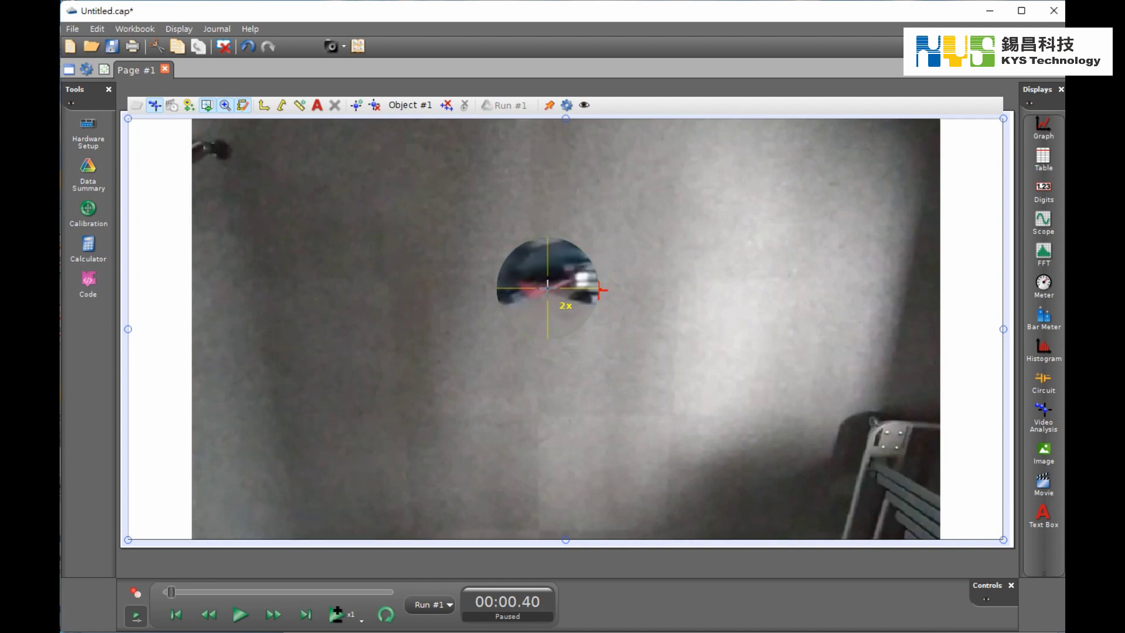
{"action": "left_click", "coordinate": [540, 288]}
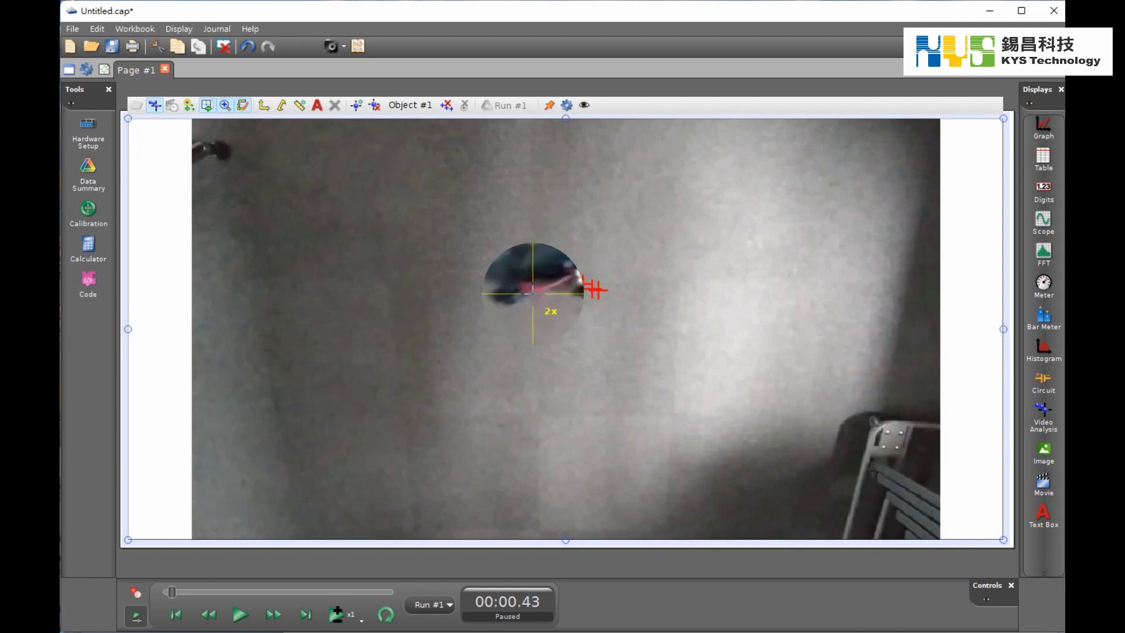
{"action": "left_click", "coordinate": [535, 291]}
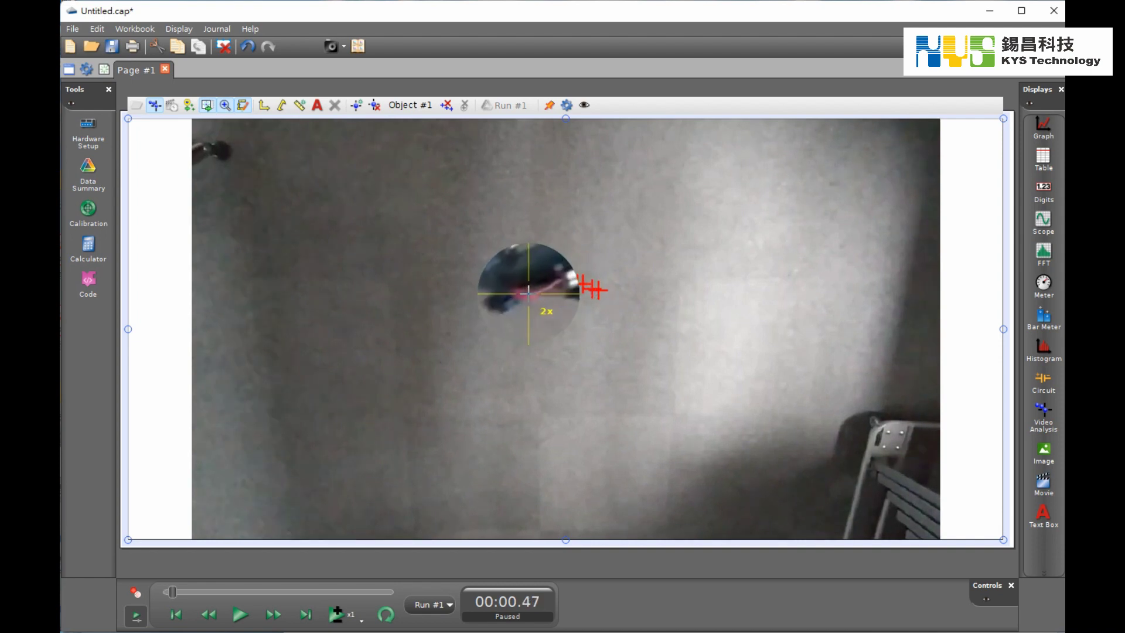
{"action": "left_click", "coordinate": [528, 293]}
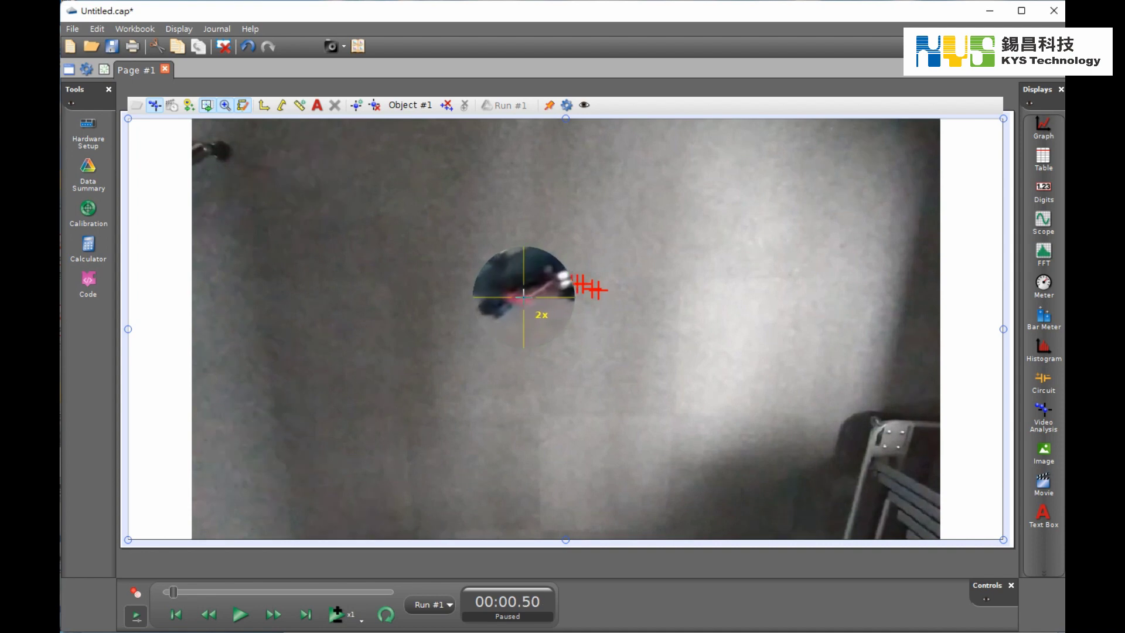
{"action": "left_click", "coordinate": [523, 294]}
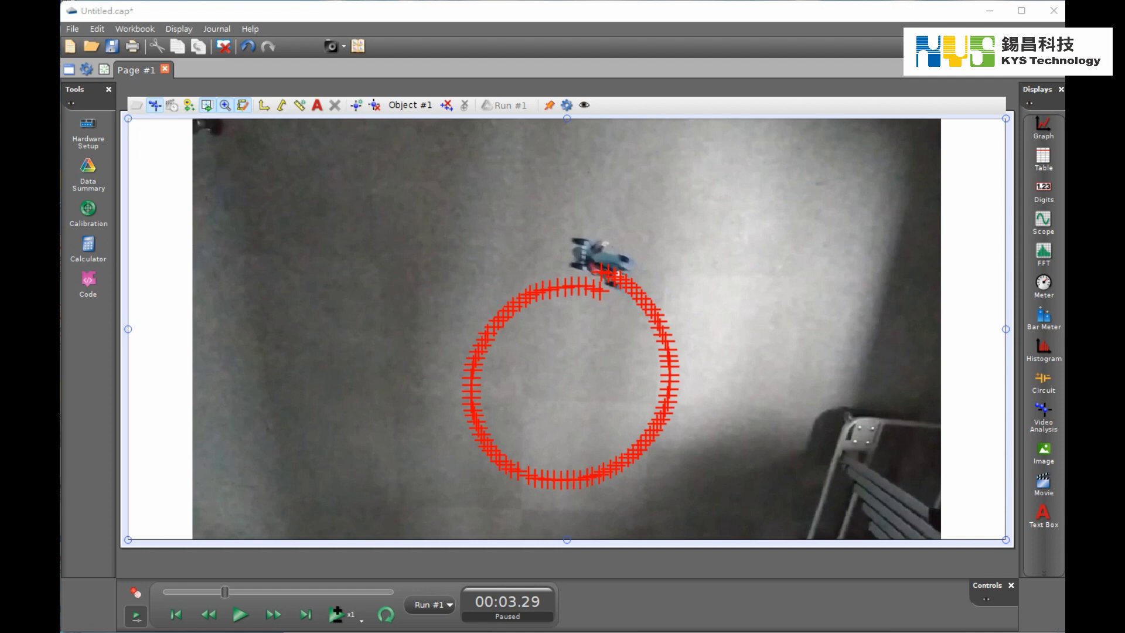
Step: Add a graph of Object #1's y position against its x position, and scale its axes to fit the data
{"action": "left_click", "coordinate": [1047, 132]}
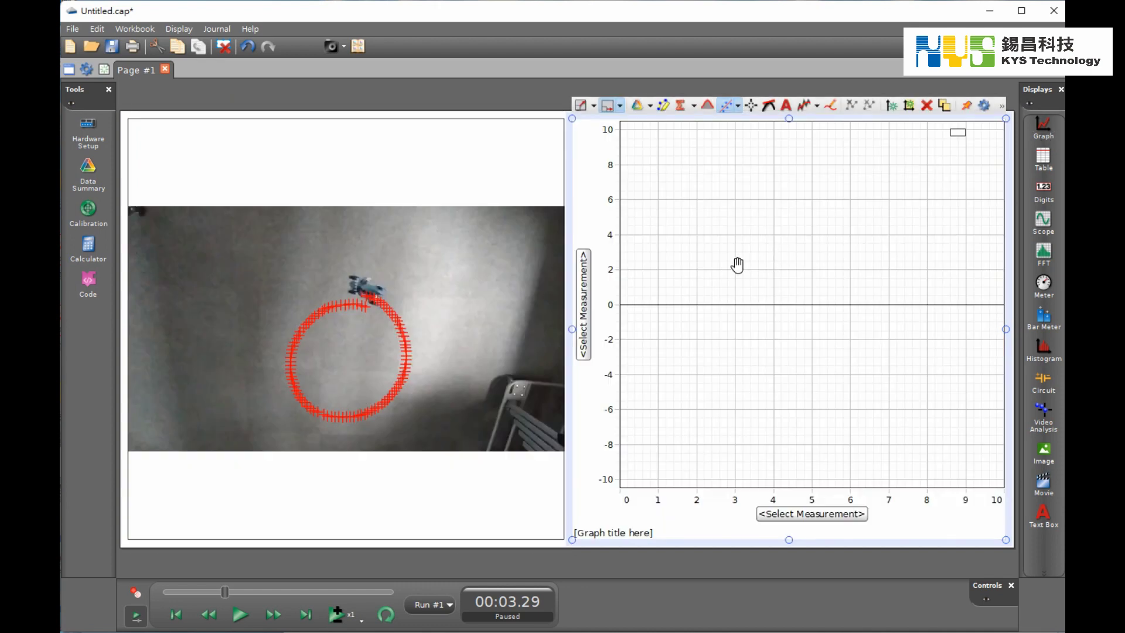
{"action": "left_click", "coordinate": [589, 310]}
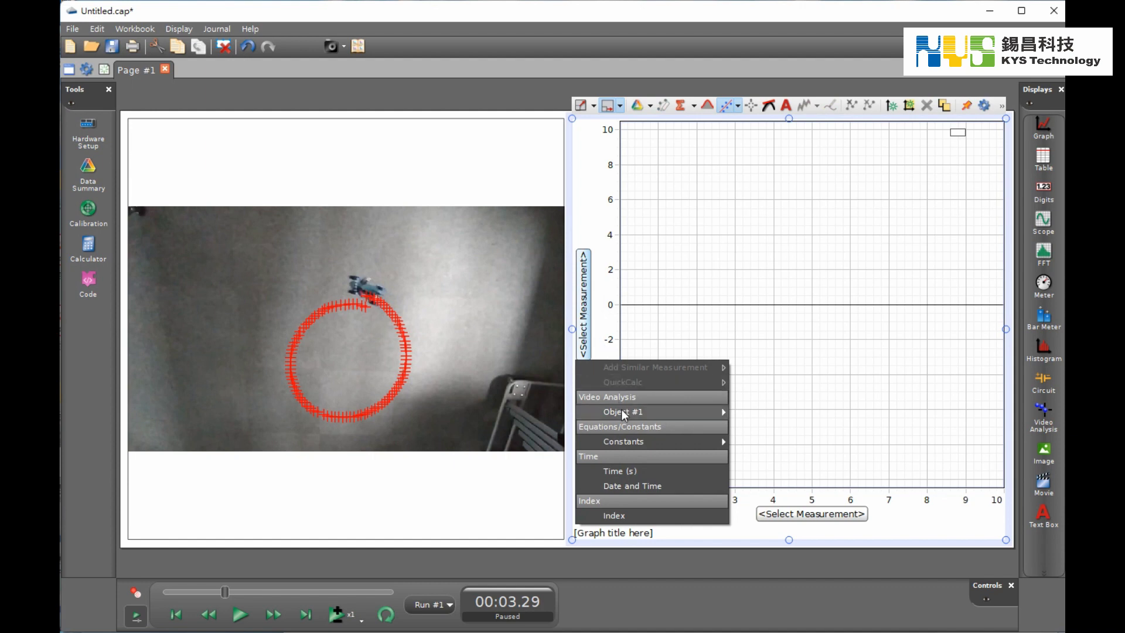
{"action": "mouse_move", "coordinate": [624, 415]}
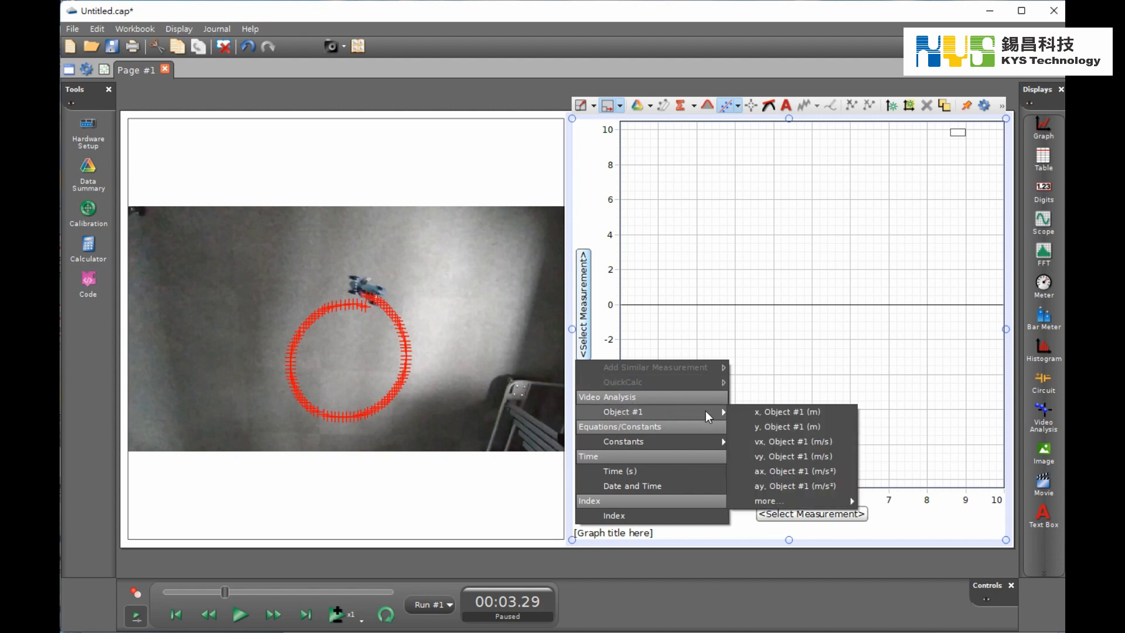
{"action": "left_click", "coordinate": [764, 427]}
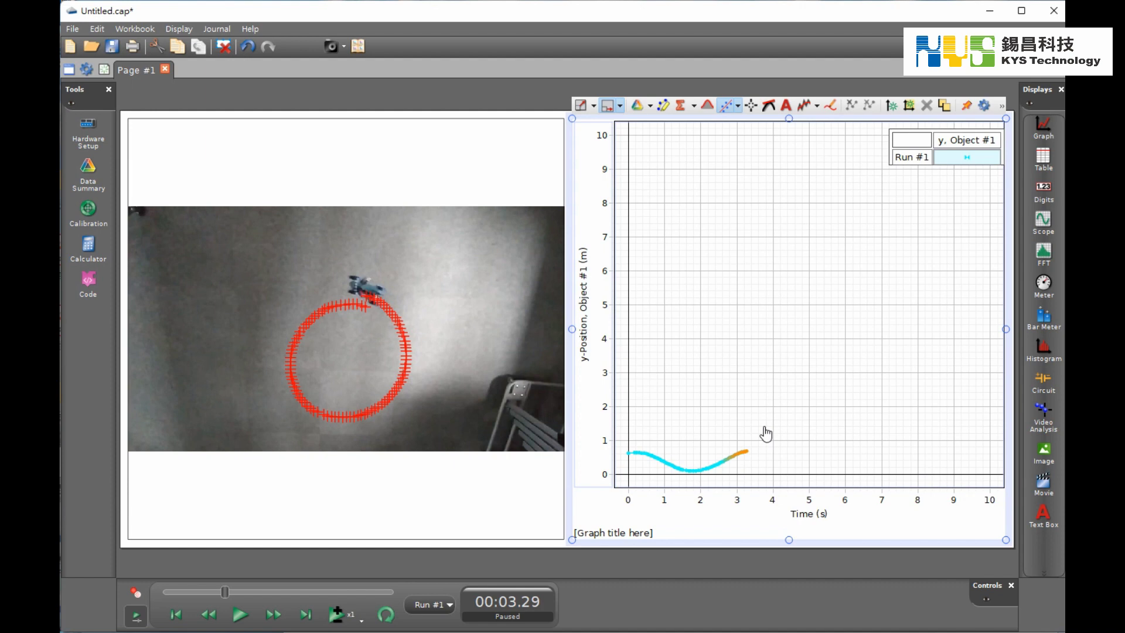
{"action": "left_click", "coordinate": [797, 515]}
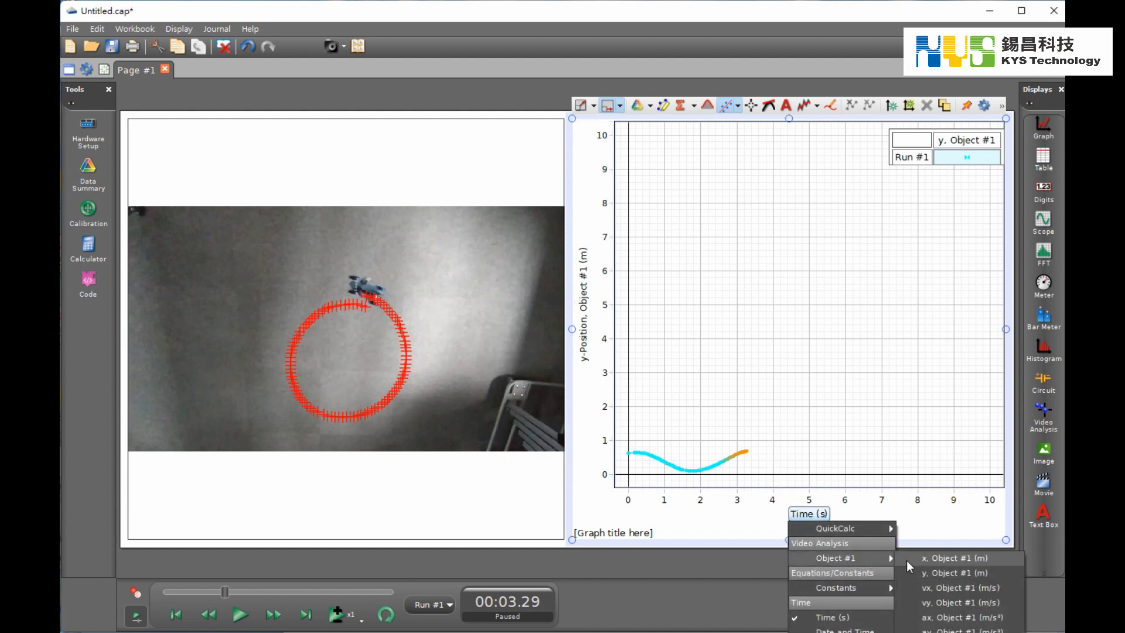
{"action": "left_click", "coordinate": [907, 560]}
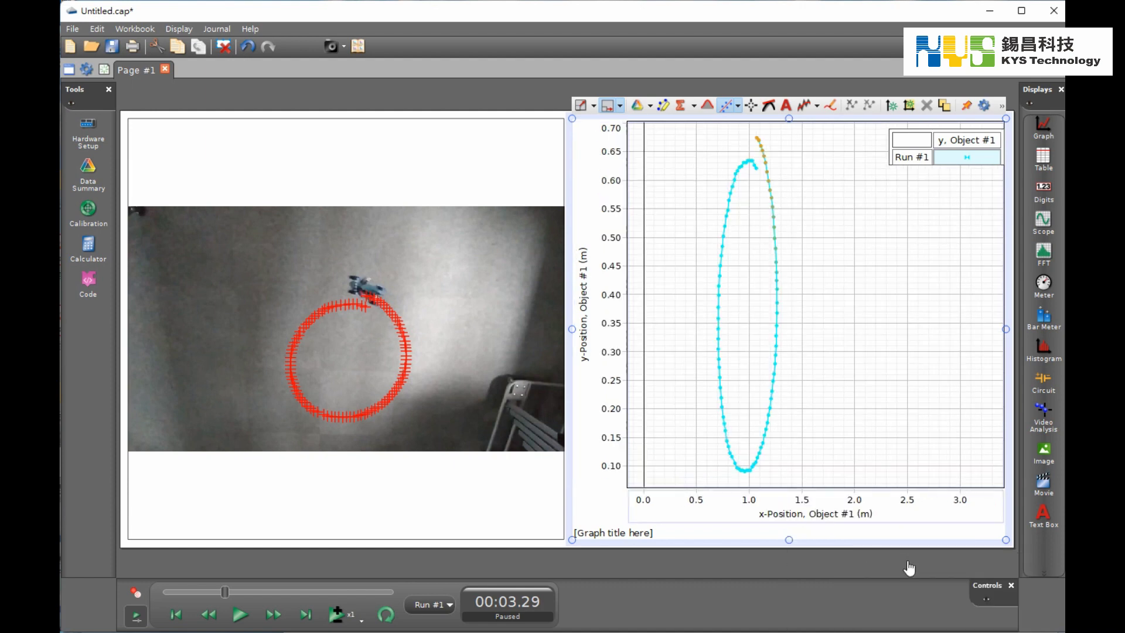
{"action": "left_click", "coordinate": [581, 105]}
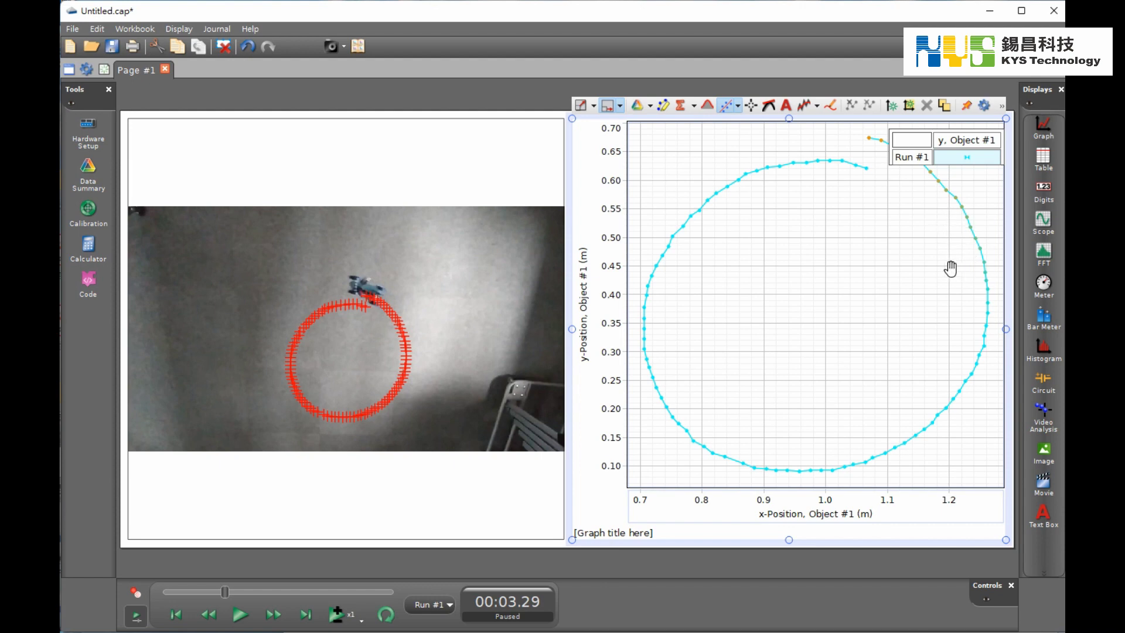
Step: Play back the tracked run from the start and pause it to compare the car's motion with the position graph
{"action": "left_click", "coordinate": [177, 615]}
{"action": "left_click", "coordinate": [239, 617]}
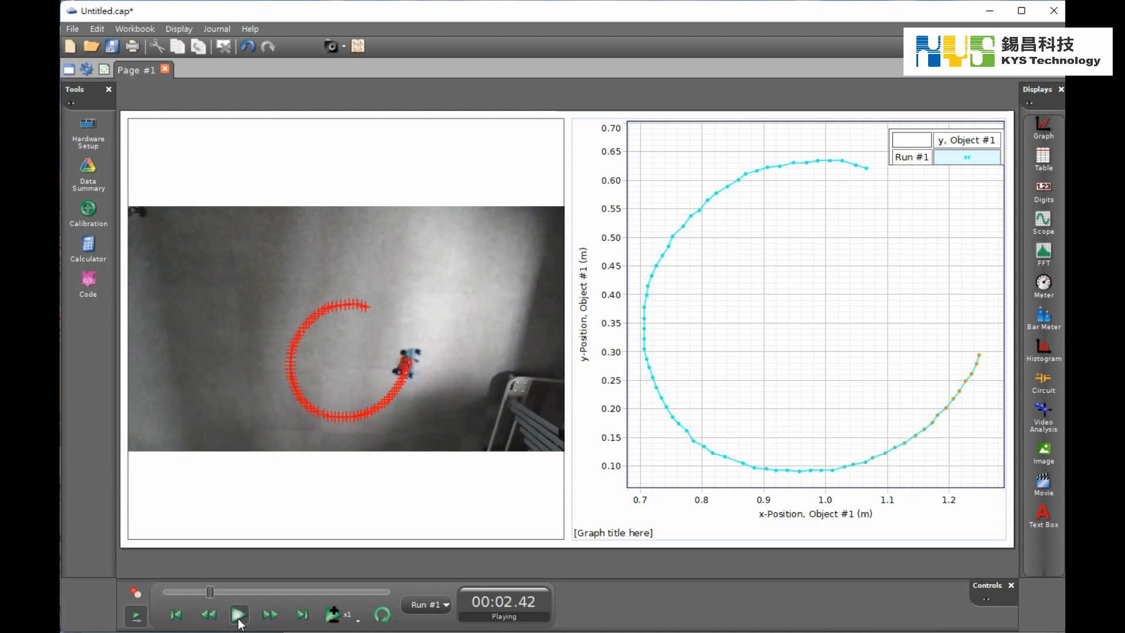
{"action": "left_click", "coordinate": [239, 616]}
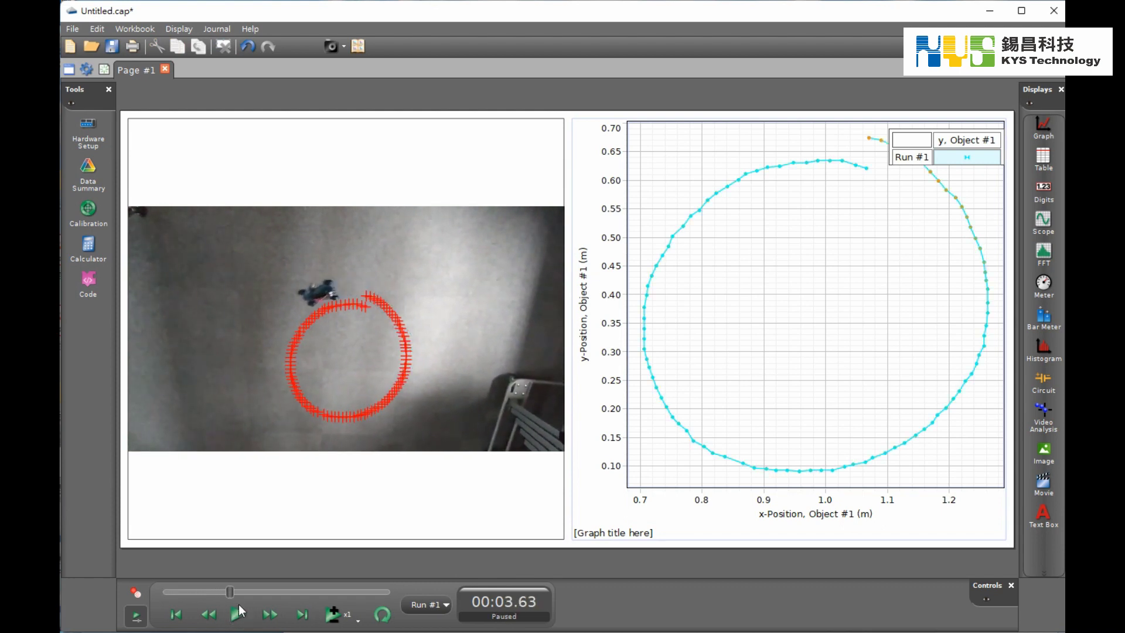
{"action": "left_click", "coordinate": [515, 272]}
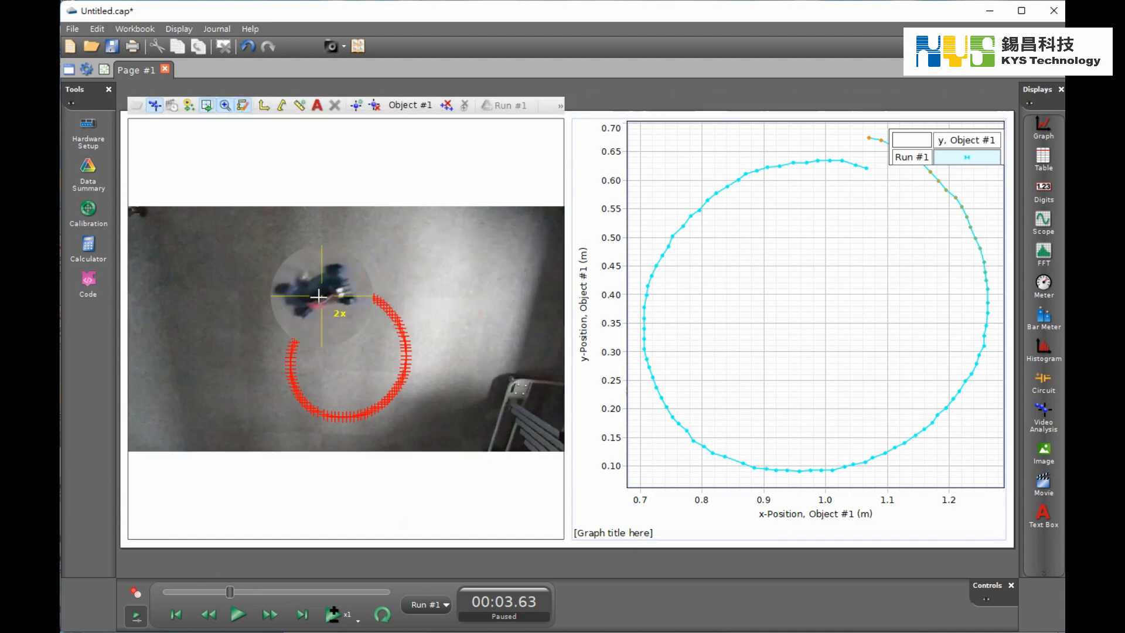
{"action": "mouse_move", "coordinate": [874, 191]}
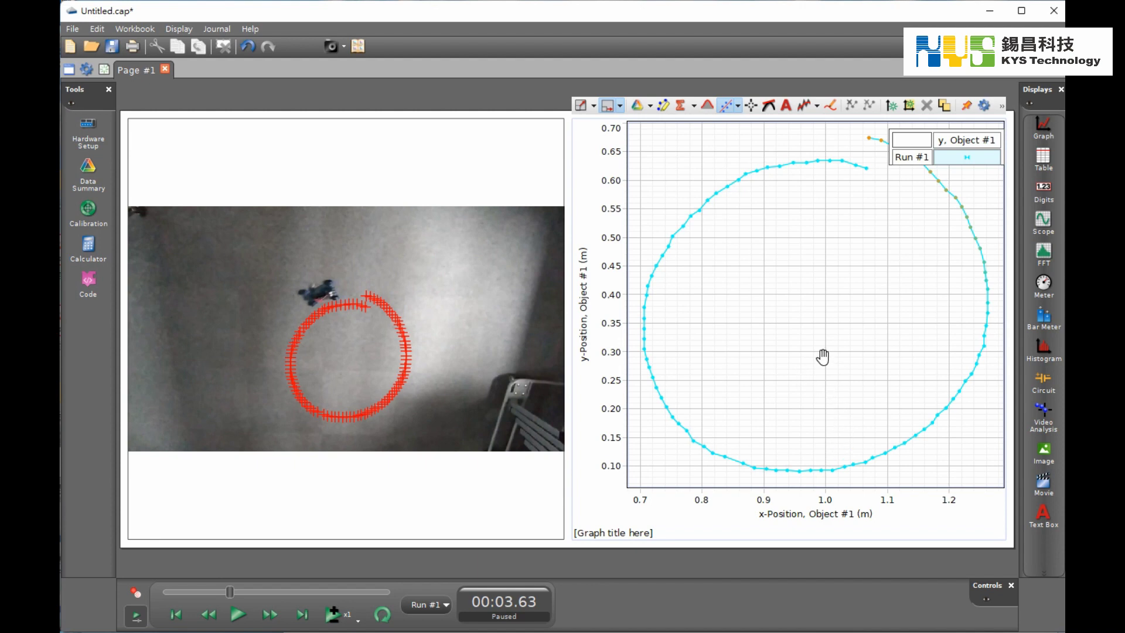
Step: Add a second graph below the video plotting Object #1's x velocity against time, and scale its axes to fit the data
{"action": "left_click_drag", "start_coordinate": [1036, 130], "coordinate": [771, 515]}
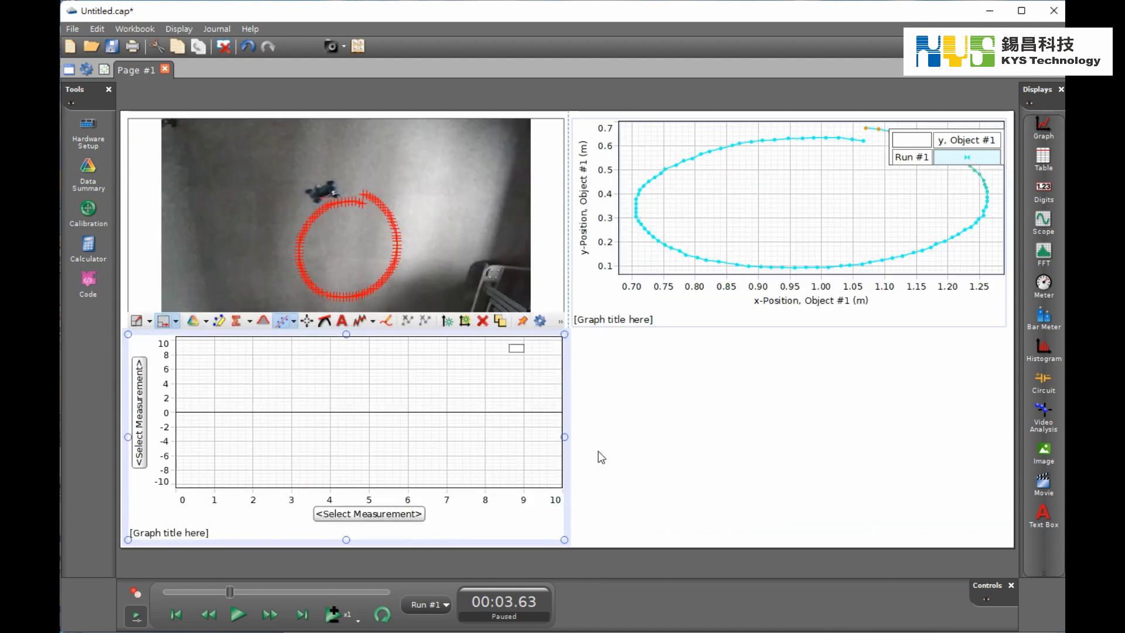
{"action": "left_click", "coordinate": [145, 433]}
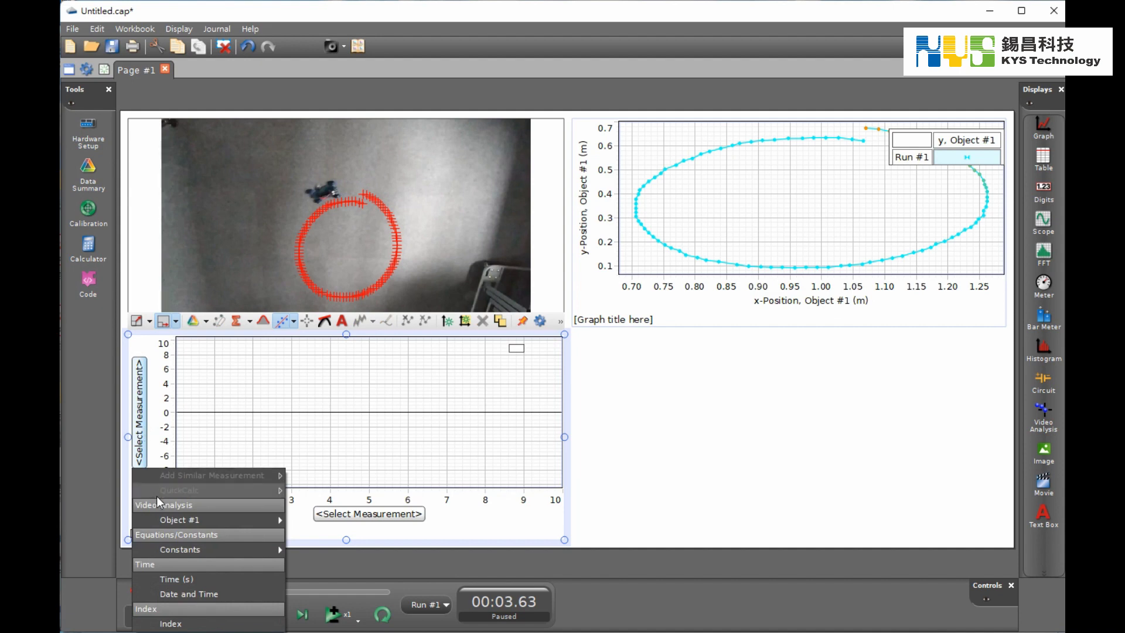
{"action": "mouse_move", "coordinate": [173, 518]}
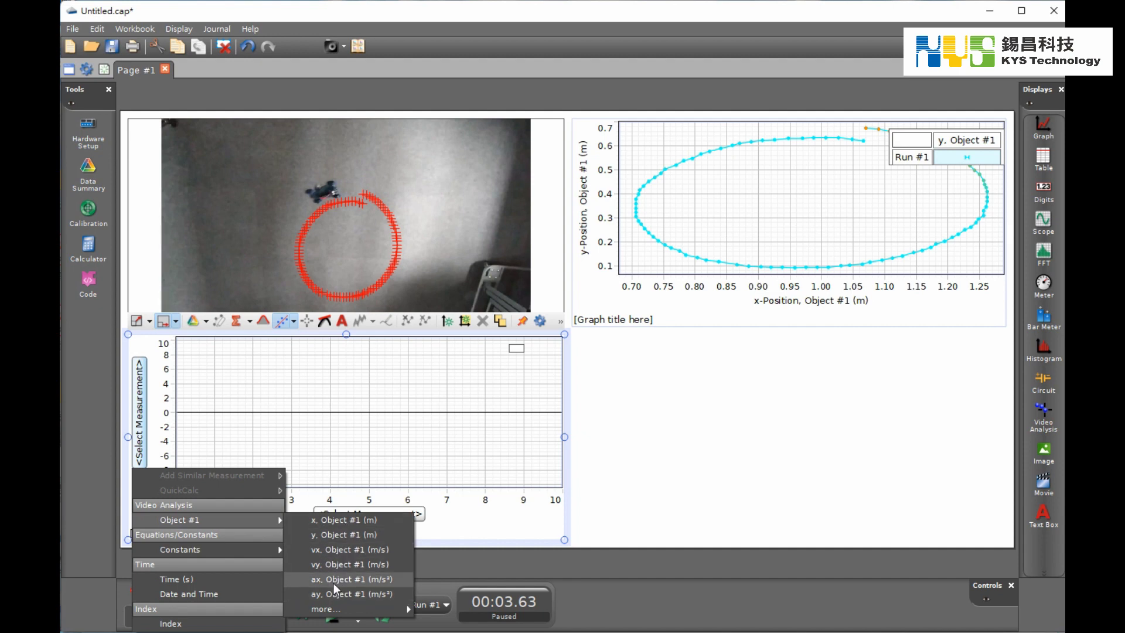
{"action": "left_click", "coordinate": [330, 553]}
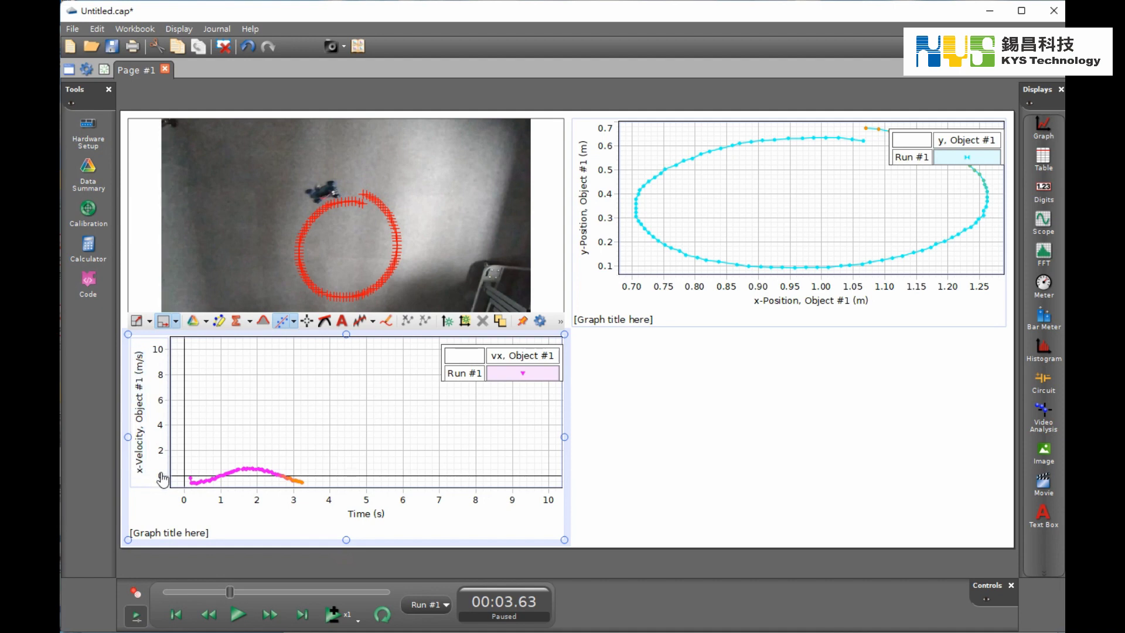
{"action": "left_click", "coordinate": [142, 324]}
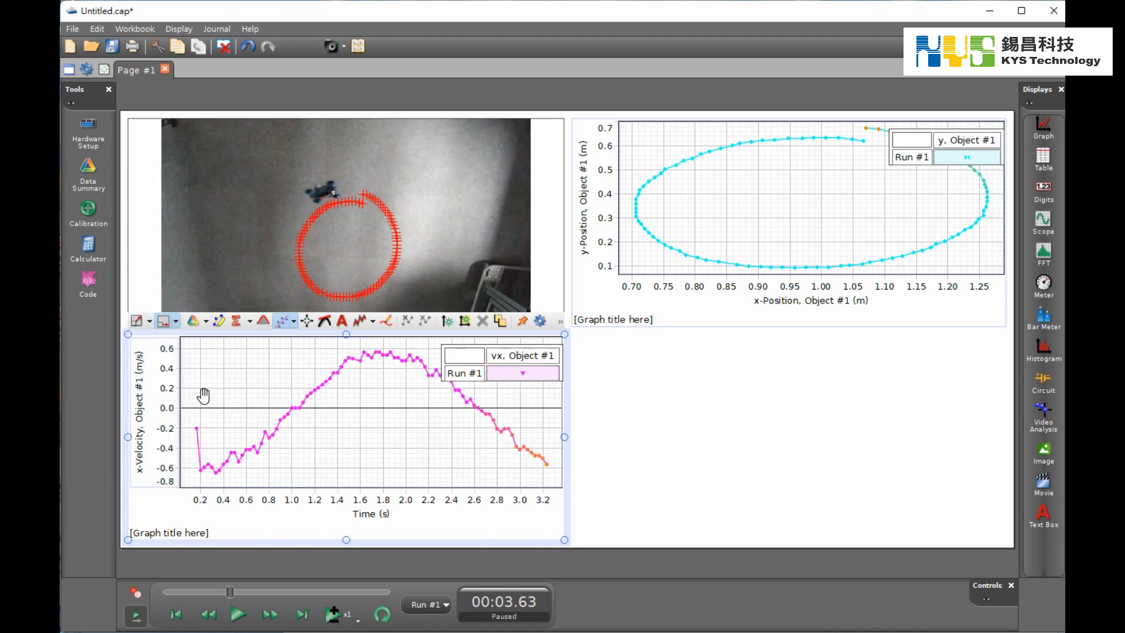
Step: Change the vertical axis of the graph below the video to Object #1's y velocity and rescale the axes to fit
{"action": "left_click", "coordinate": [142, 465]}
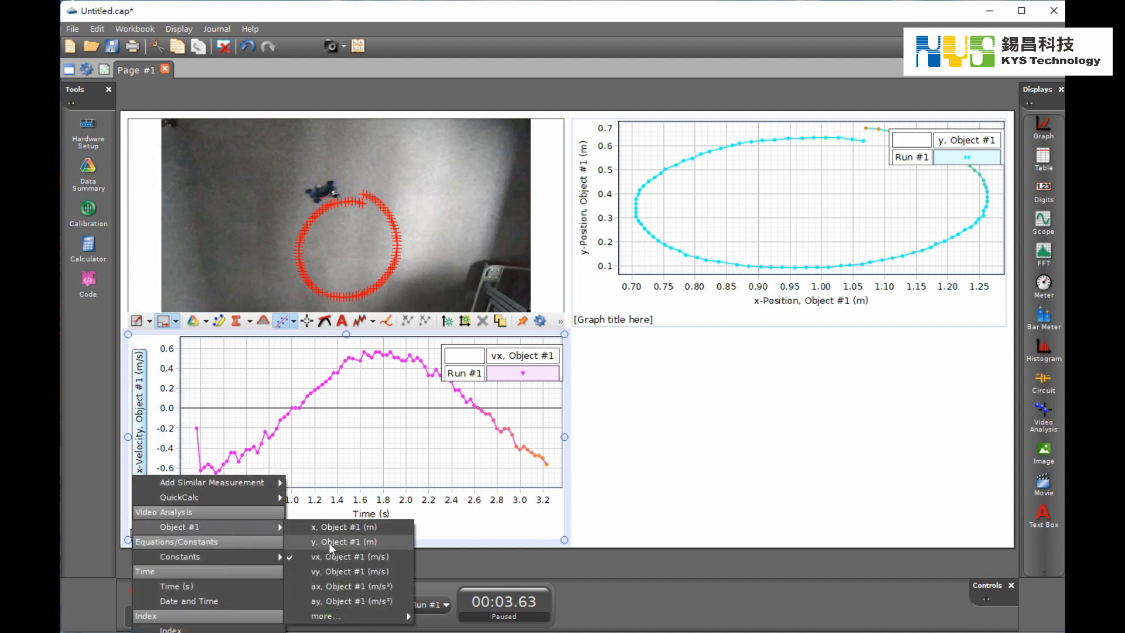
{"action": "left_click", "coordinate": [327, 570]}
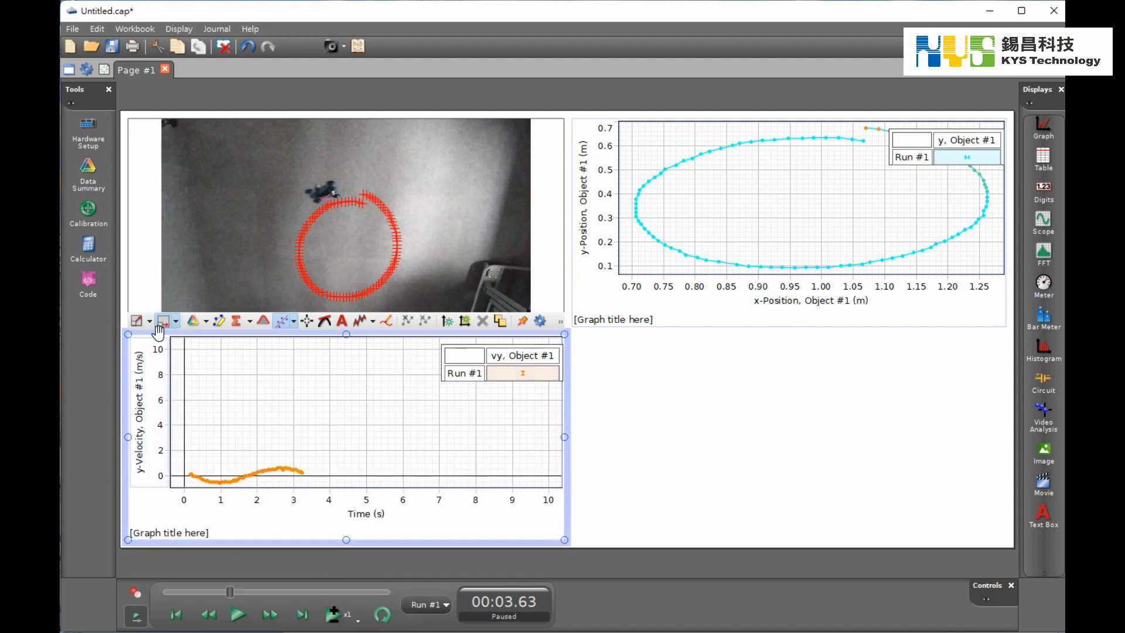
{"action": "left_click", "coordinate": [138, 322]}
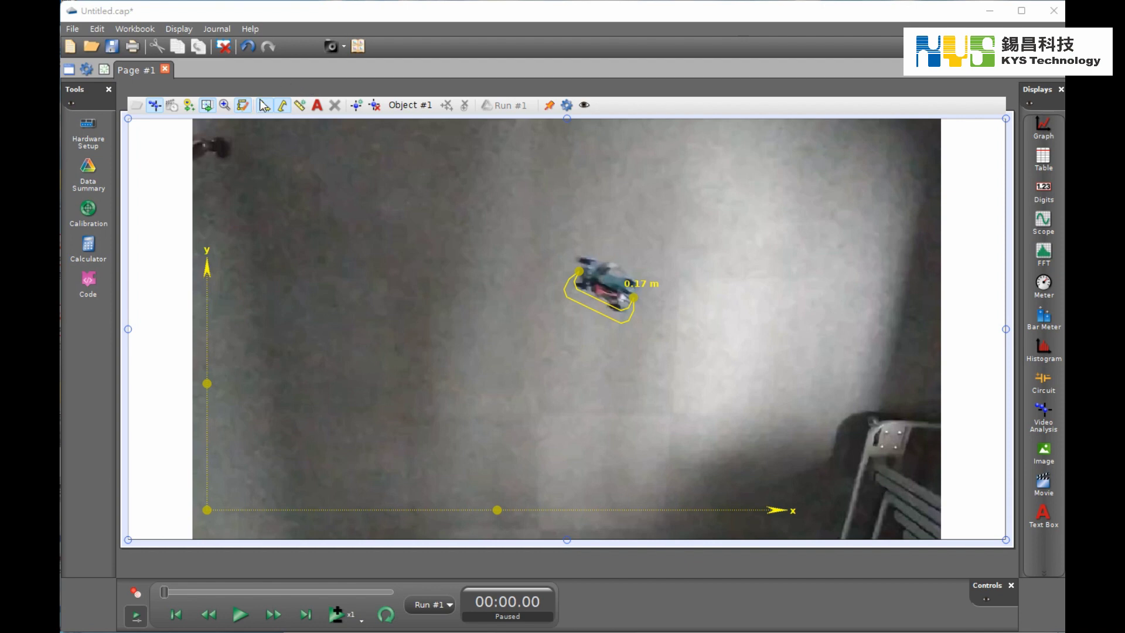
Step: Hide the coordinate axes and calibration tool on the unmarked video, and turn on auto tracking for Object #1
{"action": "left_click", "coordinate": [264, 105]}
{"action": "left_click", "coordinate": [279, 107]}
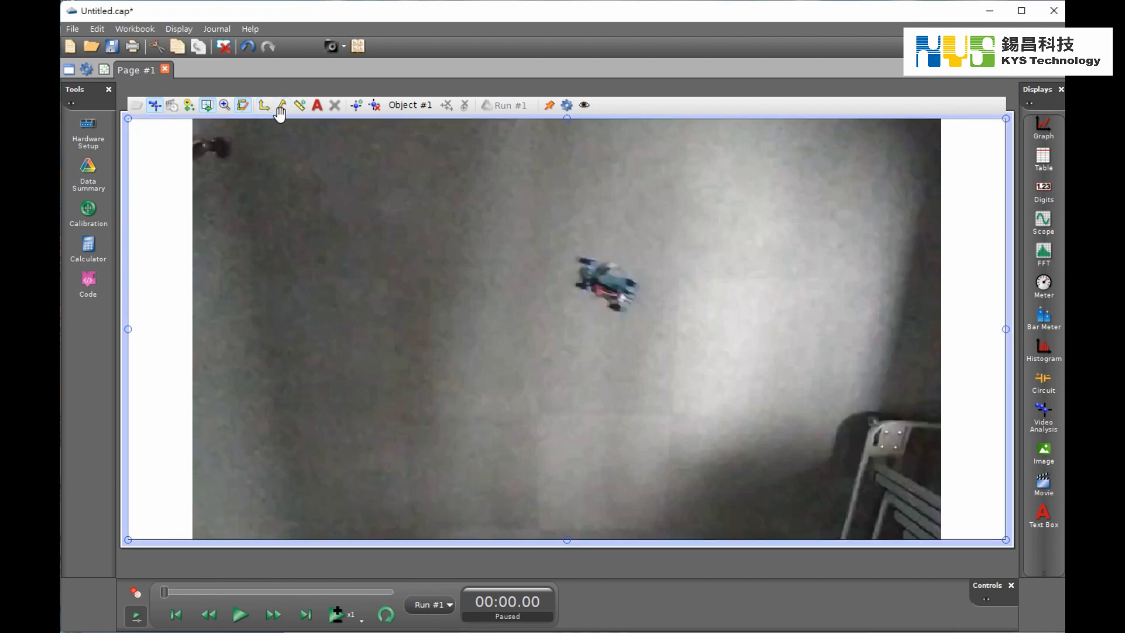
{"action": "left_click", "coordinate": [189, 107]}
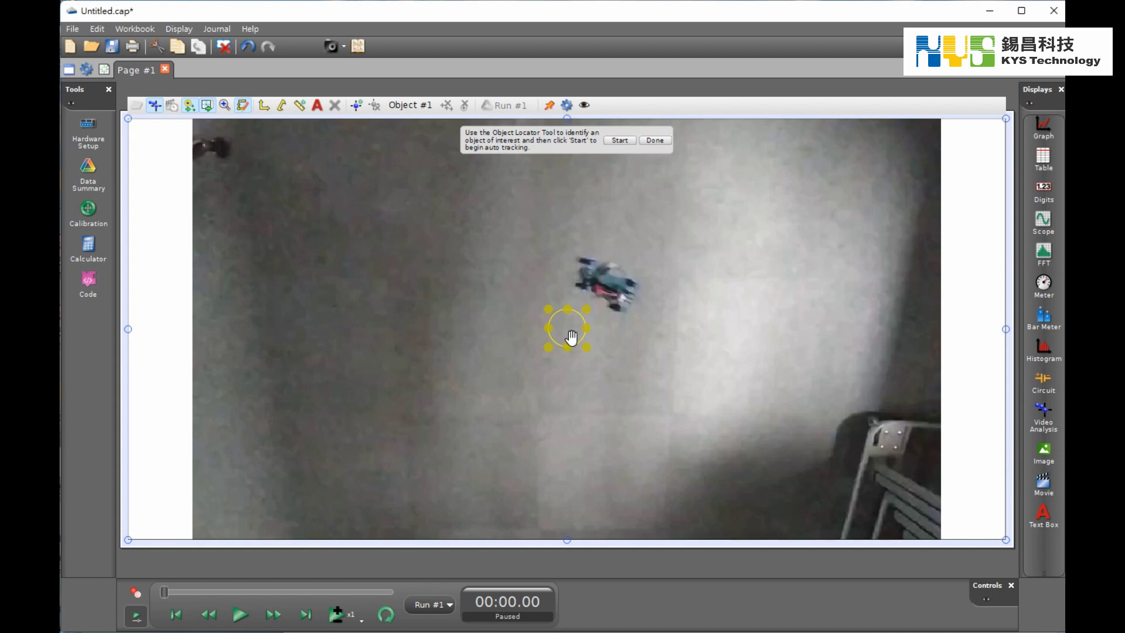
Step: Move and shrink the object locator onto the car's red part, and auto-track the car for a little over one full circle
{"action": "left_click_drag", "start_coordinate": [571, 337], "coordinate": [609, 303]}
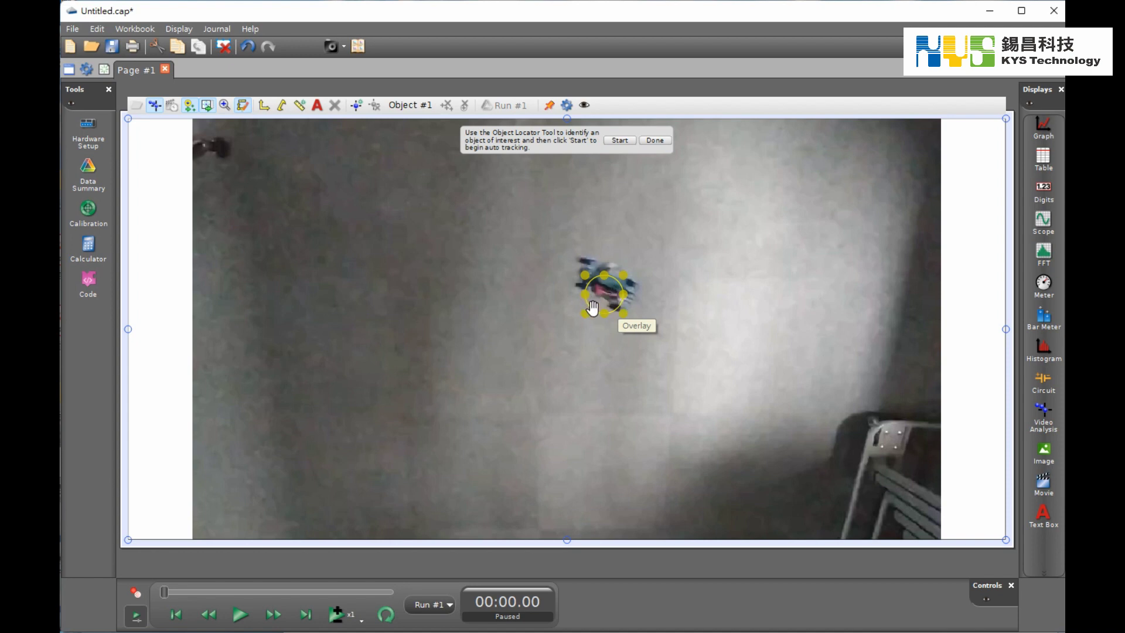
{"action": "left_click_drag", "start_coordinate": [623, 294], "coordinate": [602, 301]}
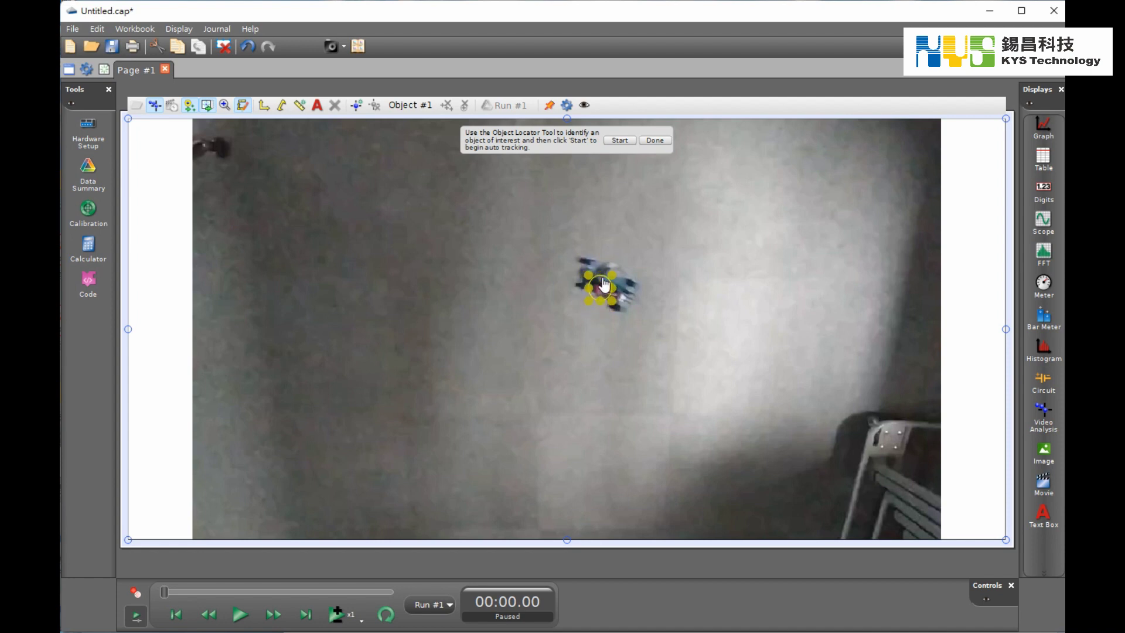
{"action": "left_click_drag", "start_coordinate": [602, 278], "coordinate": [593, 300]}
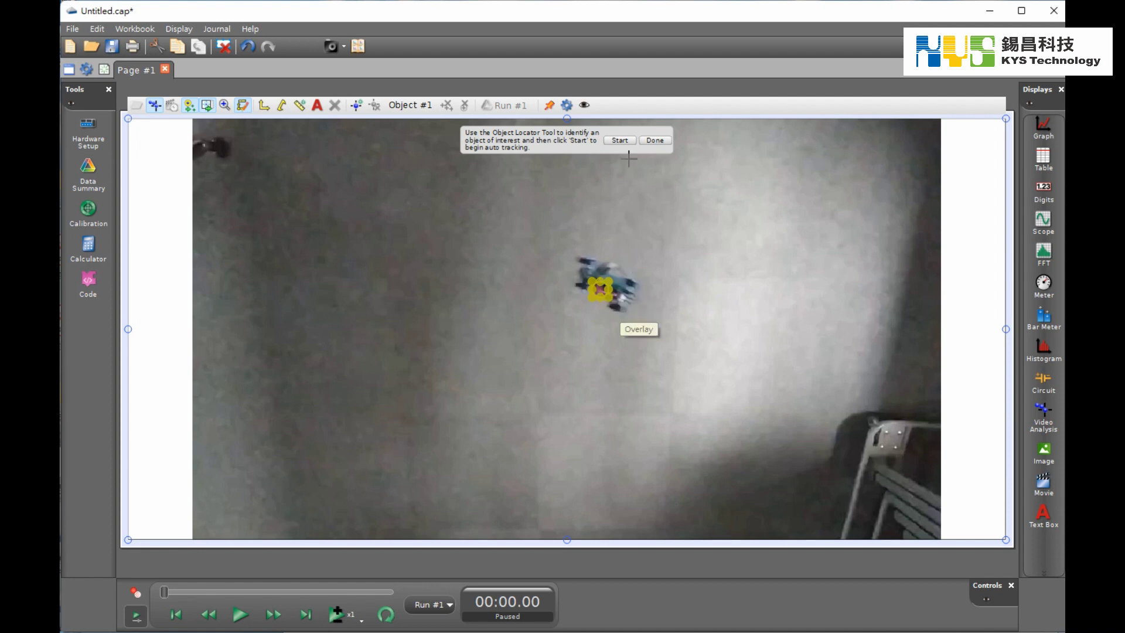
{"action": "left_click", "coordinate": [620, 140]}
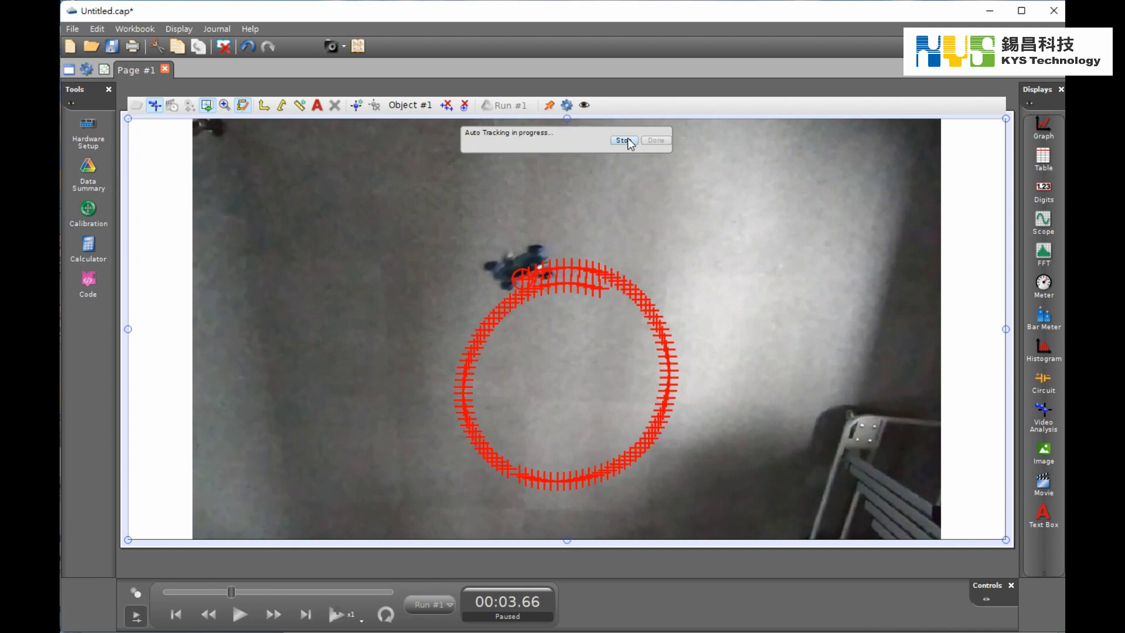
{"action": "left_click", "coordinate": [623, 141]}
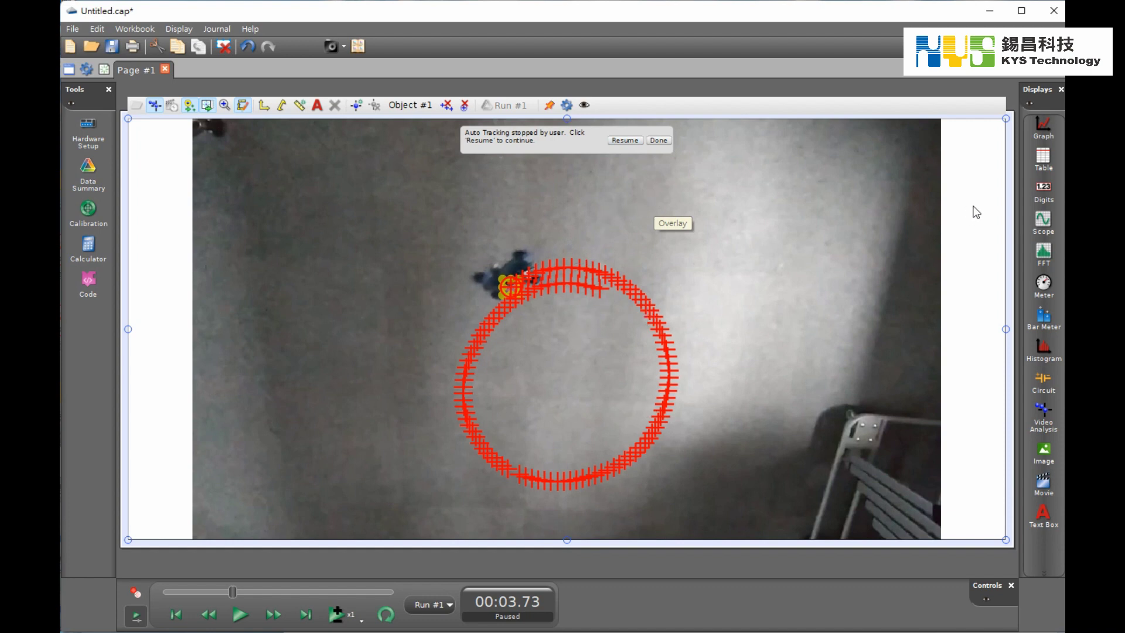
Step: Add a graph beside the auto-tracked video plotting Object #1's y position against its x position, with axes scaled to fit
{"action": "left_click", "coordinate": [1043, 127]}
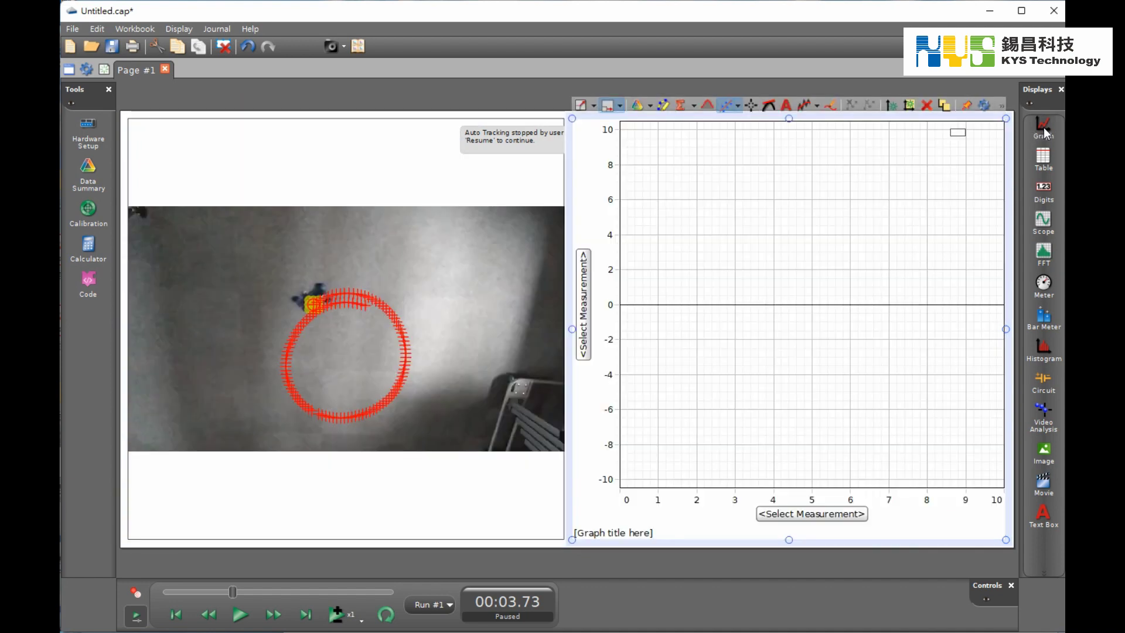
{"action": "left_click", "coordinate": [589, 302]}
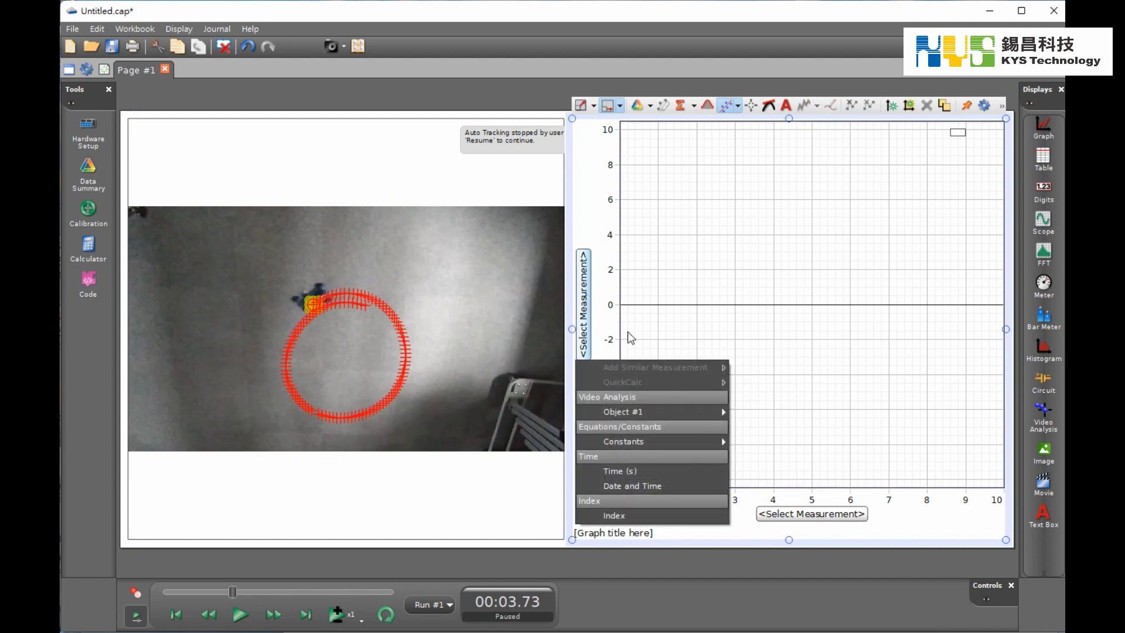
{"action": "mouse_move", "coordinate": [668, 415]}
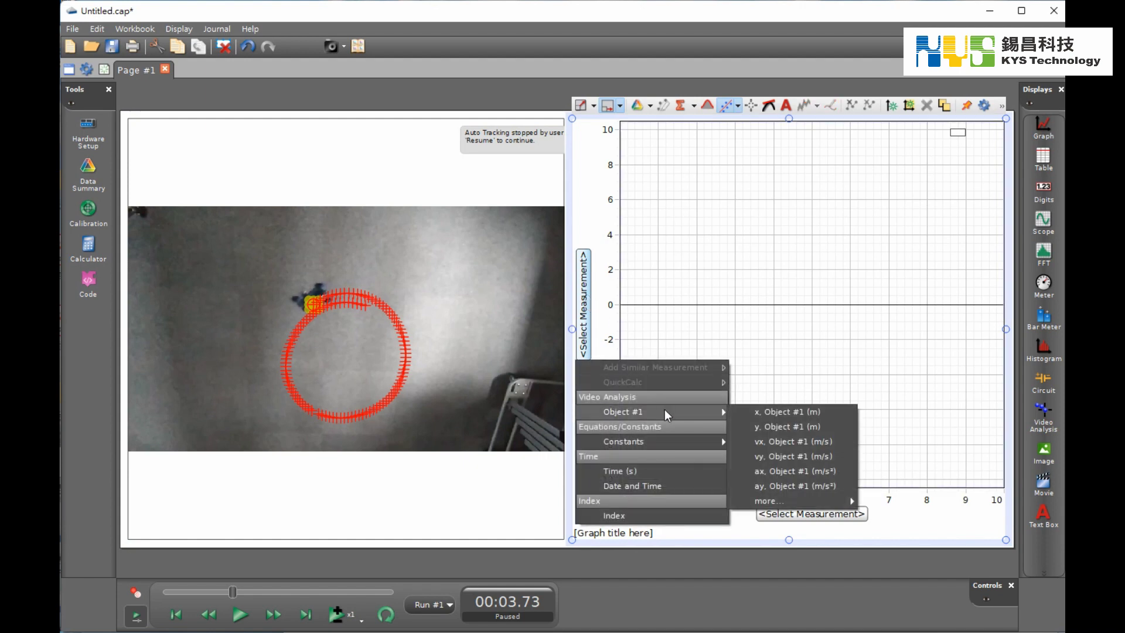
{"action": "left_click", "coordinate": [754, 426]}
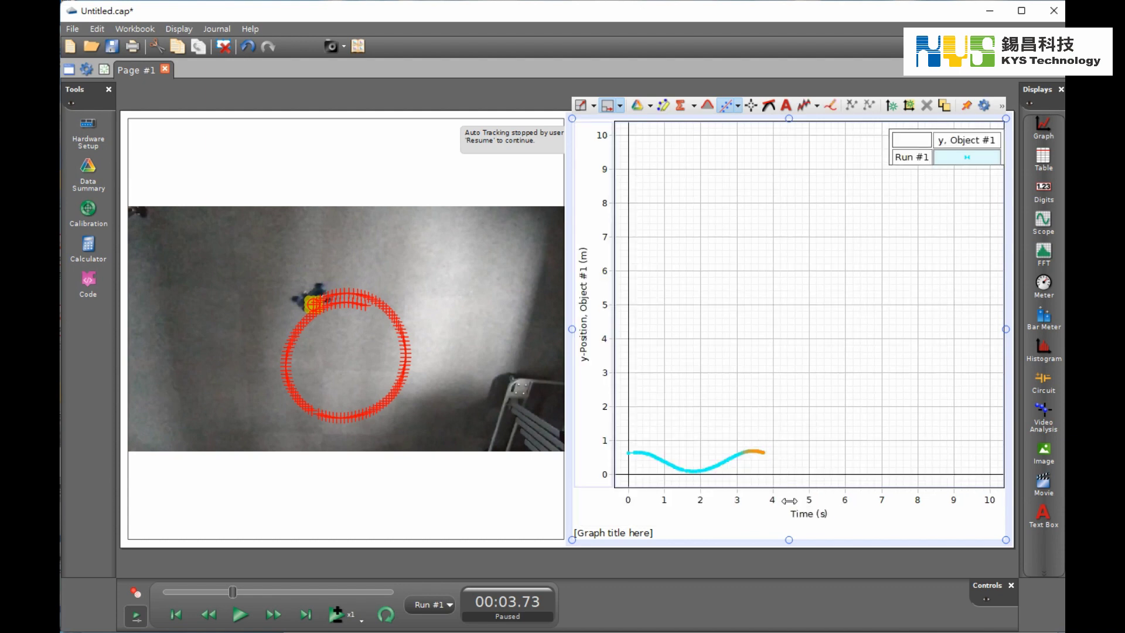
{"action": "left_click", "coordinate": [805, 519]}
{"action": "mouse_move", "coordinate": [854, 564]}
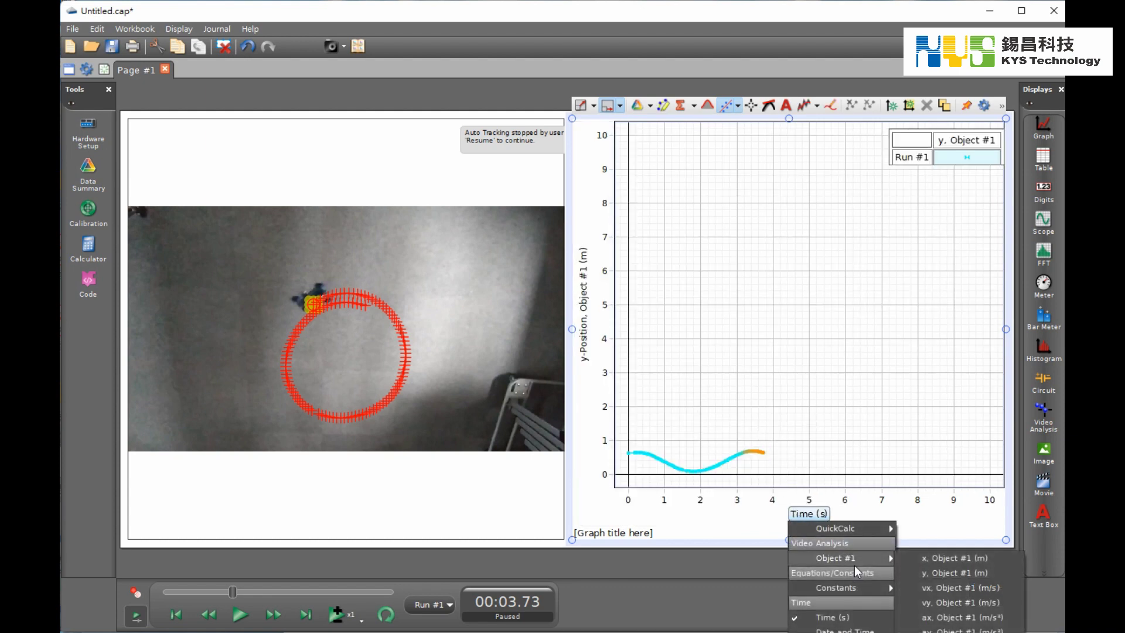
{"action": "left_click", "coordinate": [935, 564]}
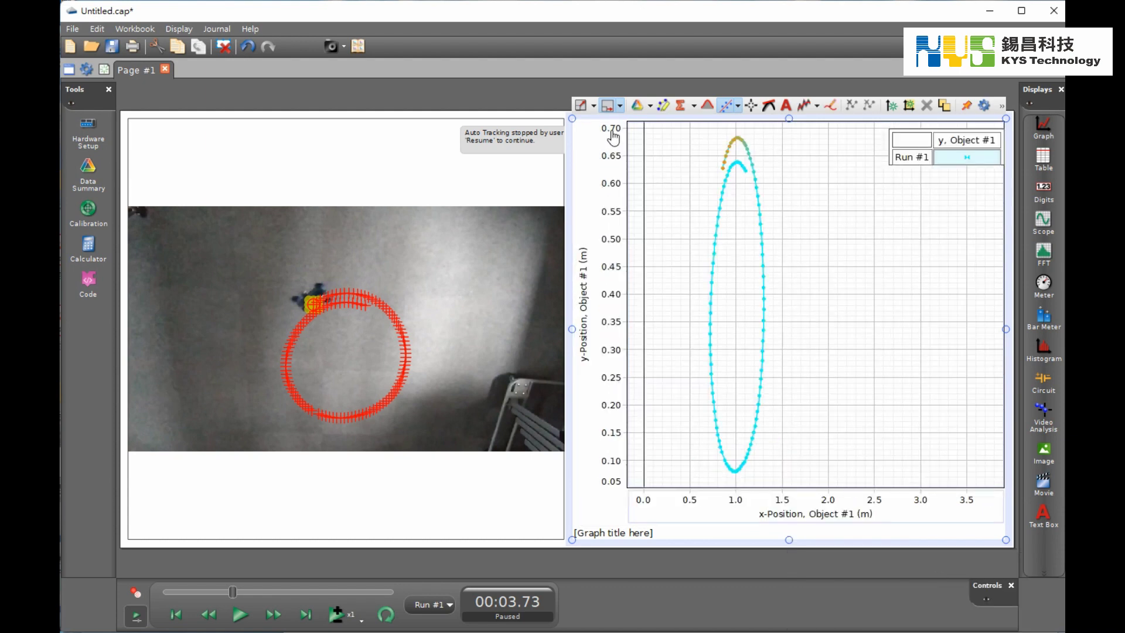
{"action": "left_click", "coordinate": [583, 104]}
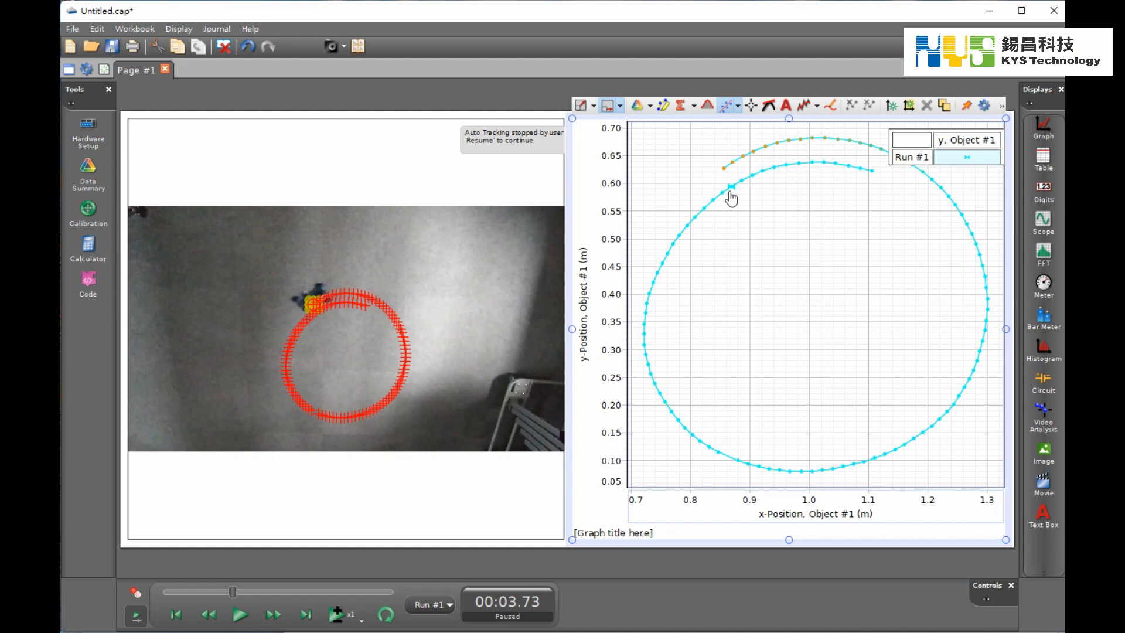
Step: Play back the auto-tracked run and pause it to compare the car's path with the graph
{"action": "left_click", "coordinate": [177, 614]}
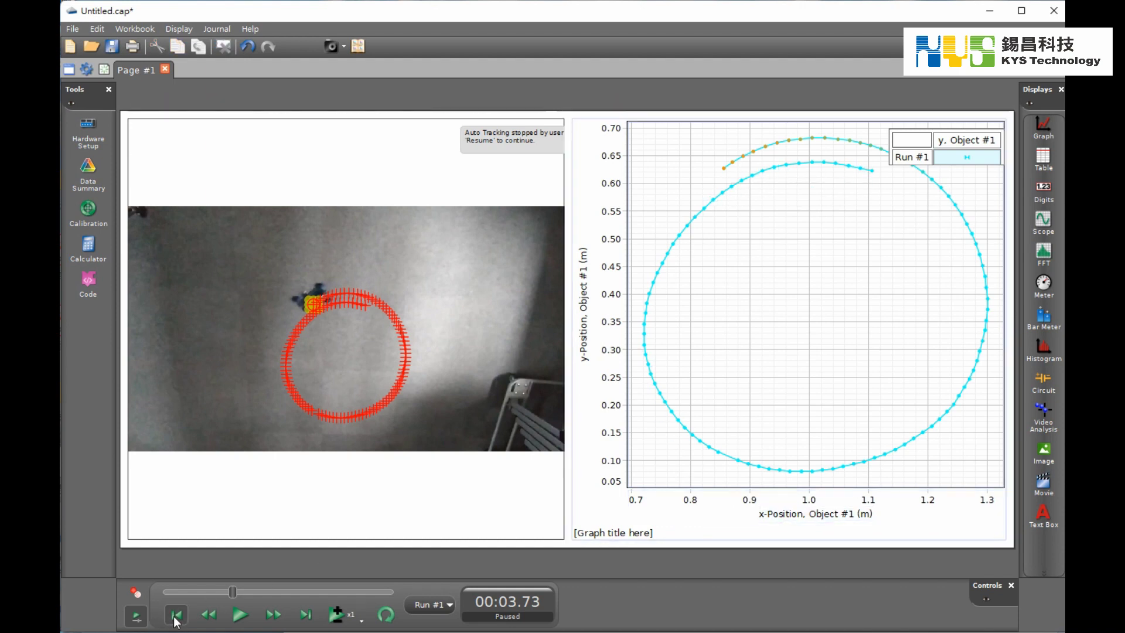
{"action": "left_click", "coordinate": [240, 621]}
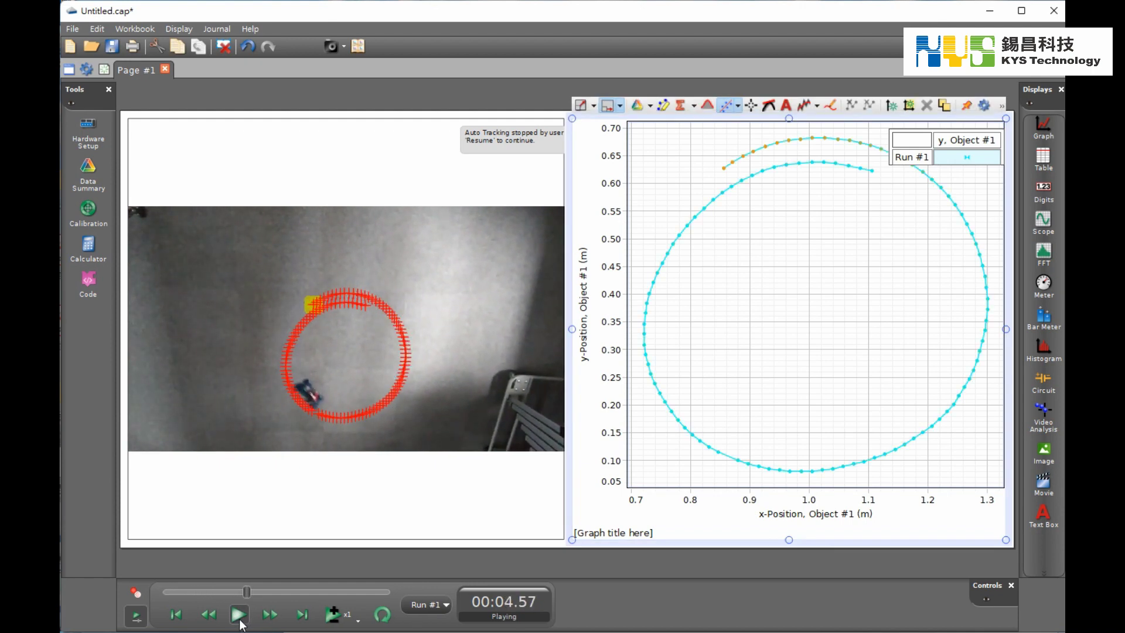
{"action": "left_click", "coordinate": [239, 616]}
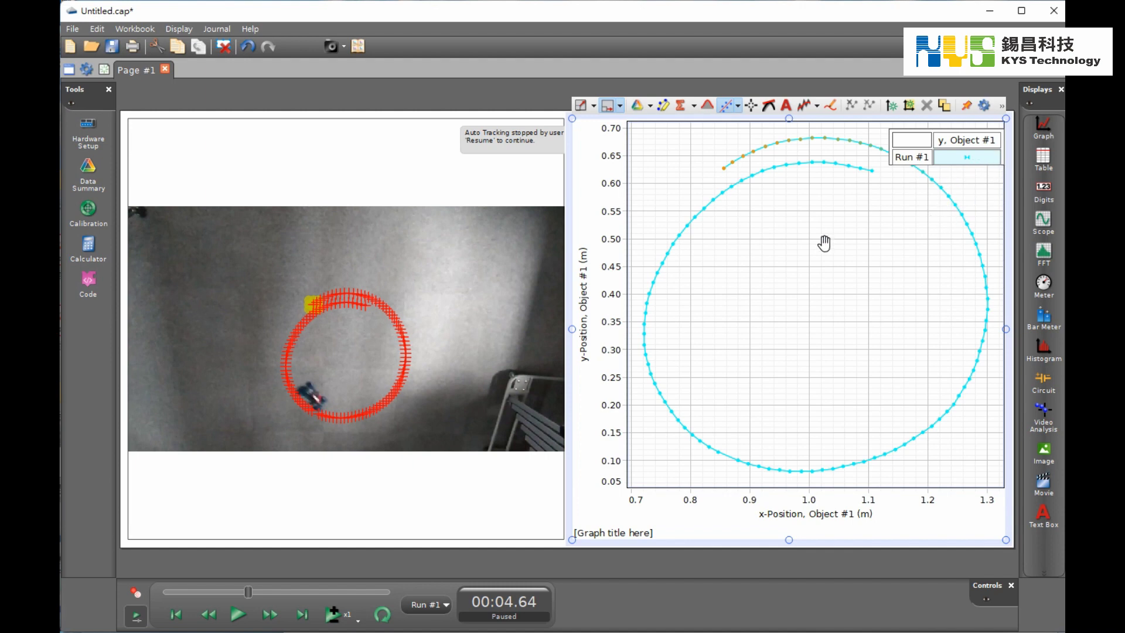
Step: Change the graph to plot Object #1's x velocity against time
{"action": "right_click", "coordinate": [586, 354]}
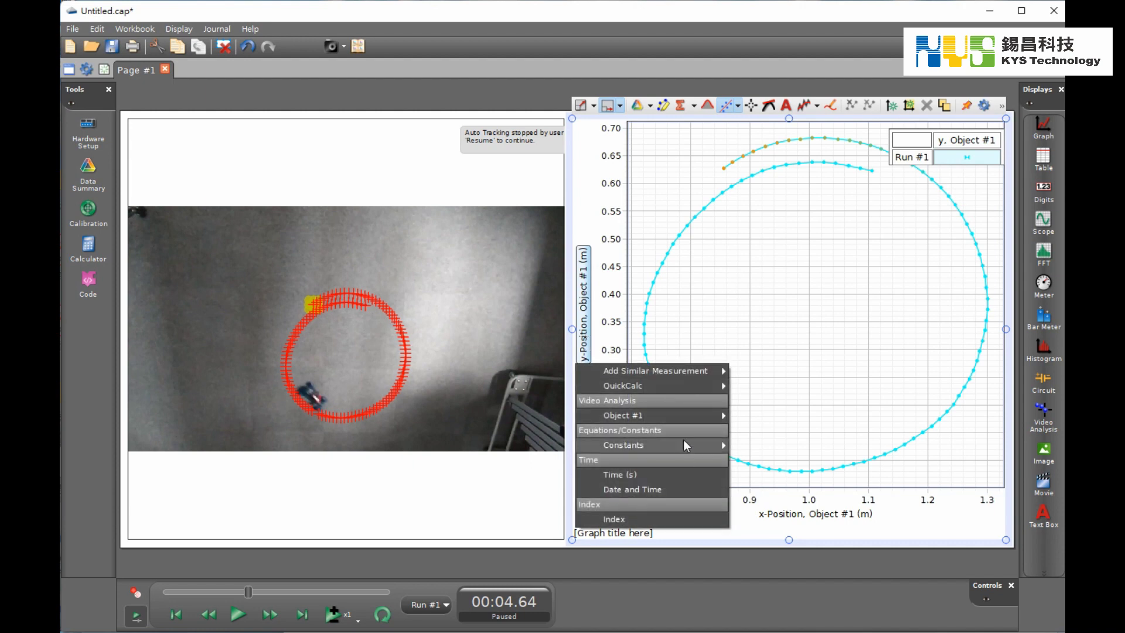
{"action": "mouse_move", "coordinate": [683, 443]}
{"action": "mouse_move", "coordinate": [683, 420]}
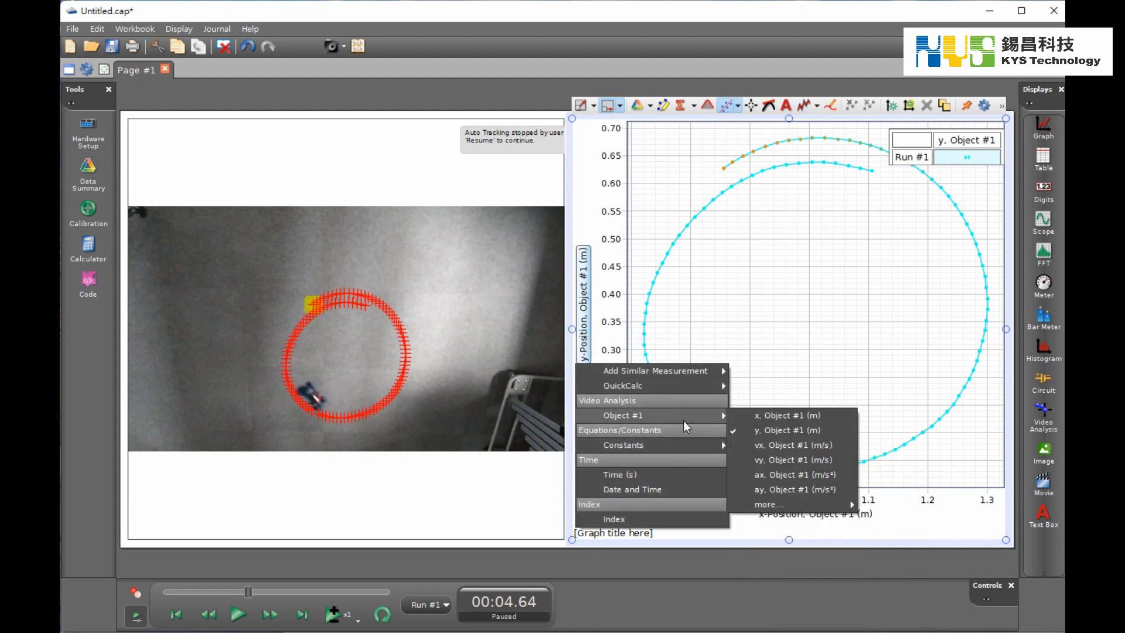
{"action": "left_click", "coordinate": [756, 444]}
{"action": "right_click", "coordinate": [783, 515]}
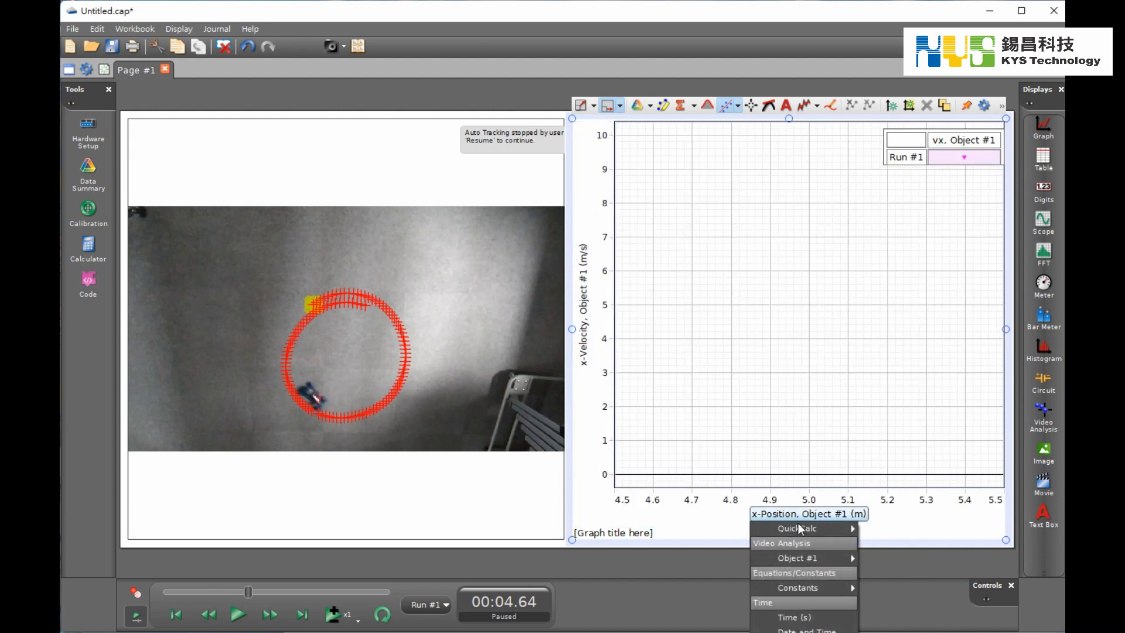
{"action": "left_click", "coordinate": [813, 617]}
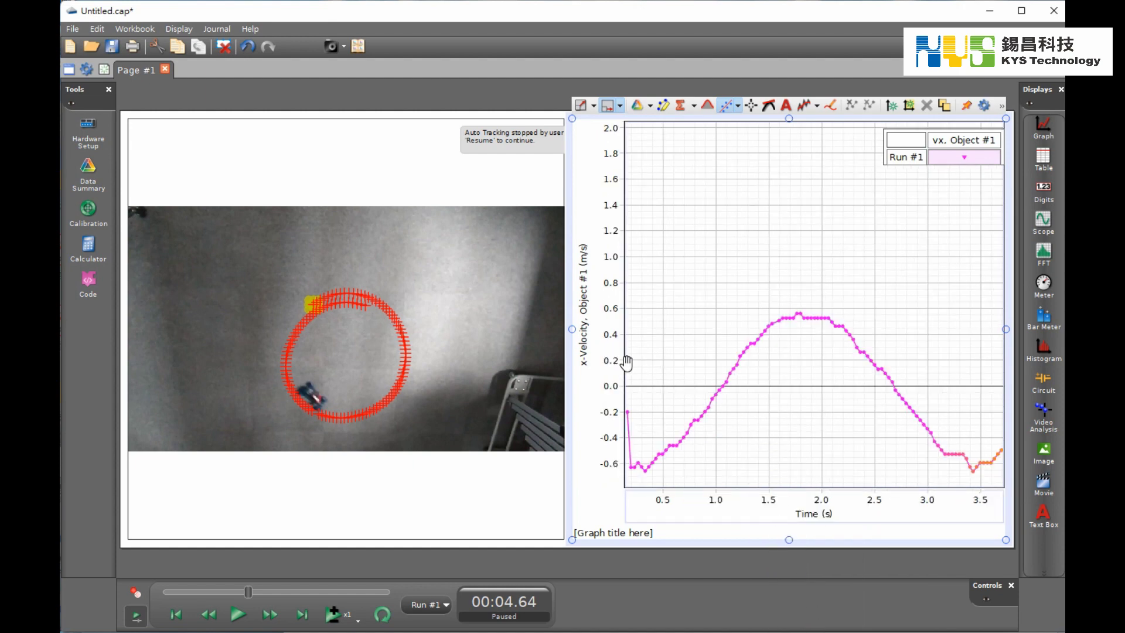
Step: Switch the graph's vertical axis to Object #1's y velocity and scale the axes to fit the data
{"action": "right_click", "coordinate": [593, 357]}
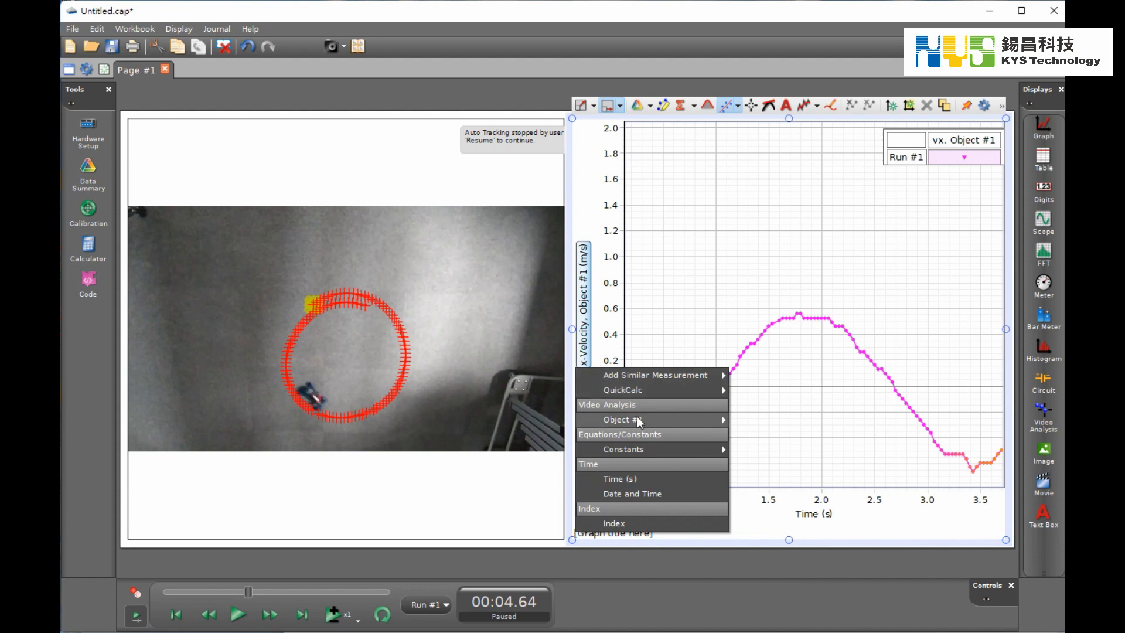
{"action": "mouse_move", "coordinate": [652, 422]}
{"action": "left_click", "coordinate": [762, 464]}
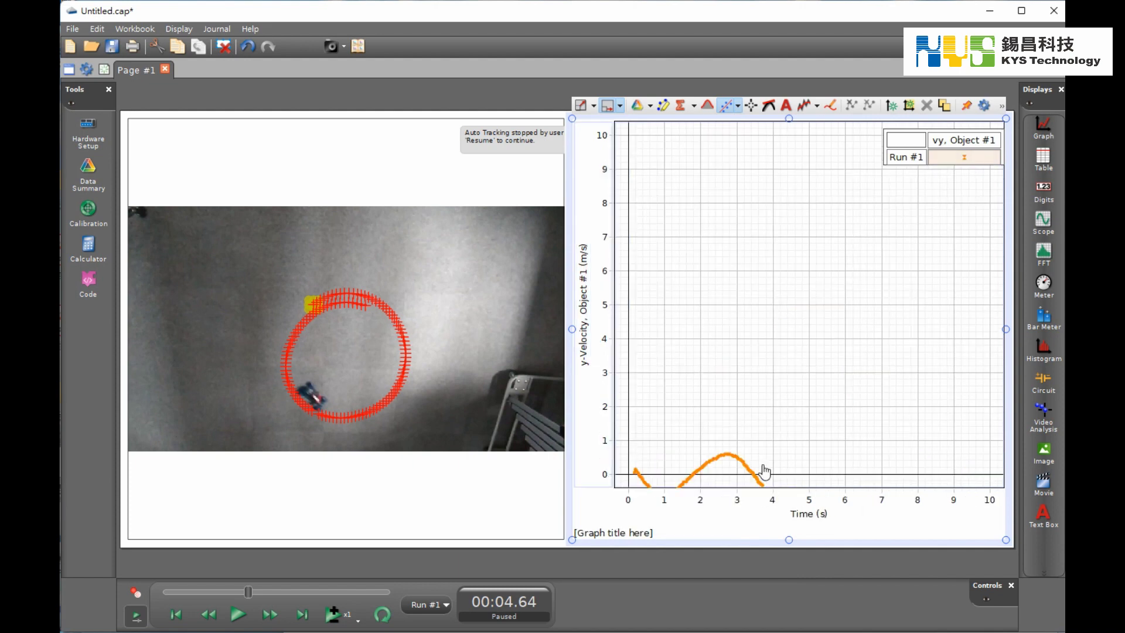
{"action": "left_click", "coordinate": [580, 105]}
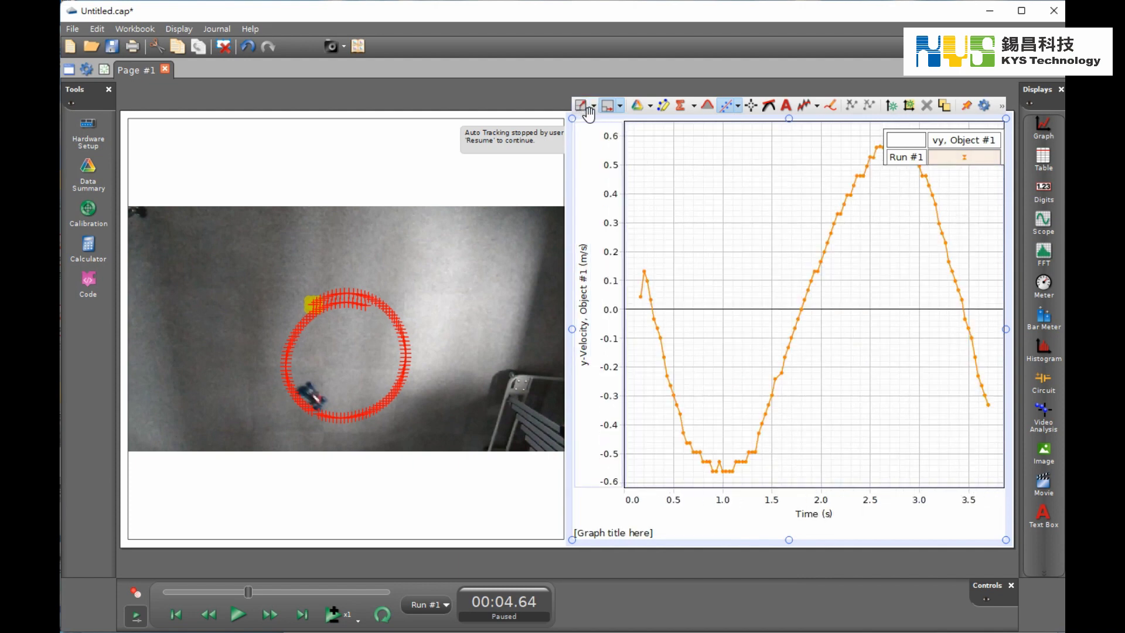